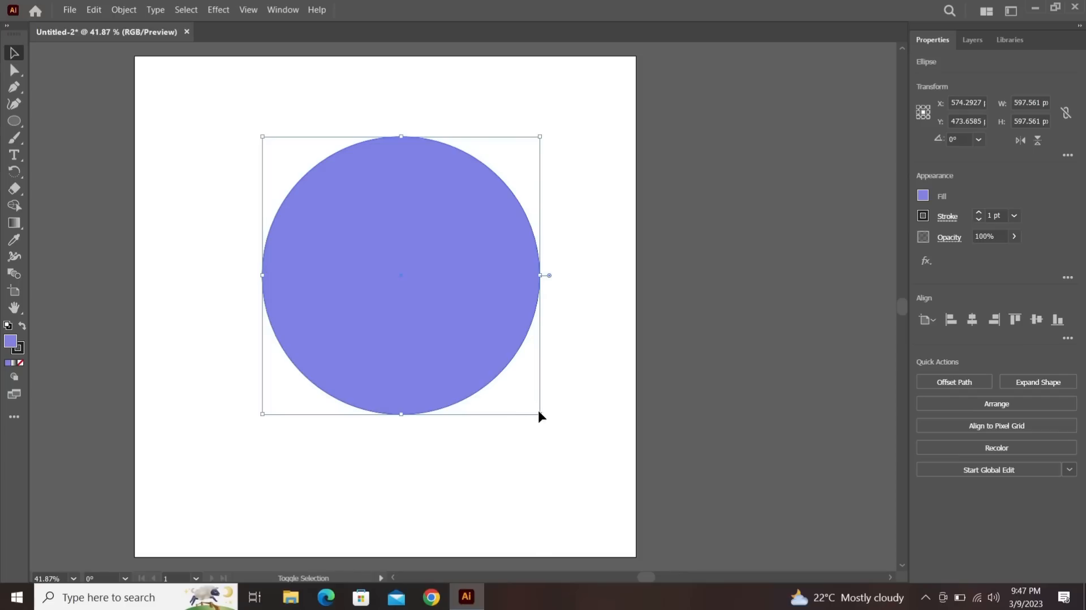
- Reshape the purple circle into an ellipse about 548 px wide and 507 px high, keeping its purple fill
{"action": "left_click_drag", "start_coordinate": [538, 413], "coordinate": [516, 372]}
{"action": "left_click", "coordinate": [20, 364]}
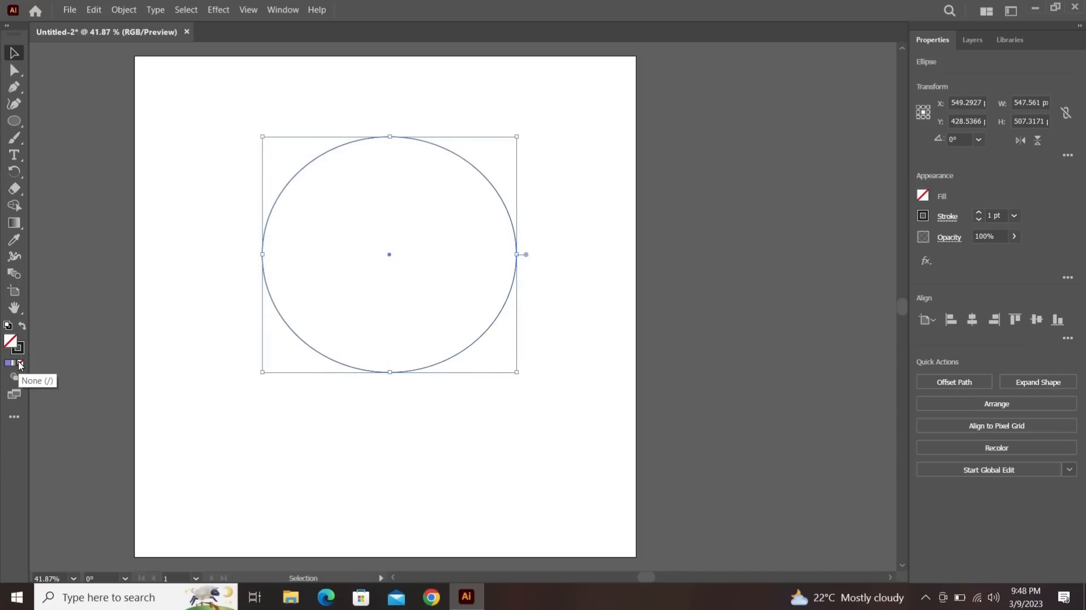
{"action": "left_click", "coordinate": [9, 364]}
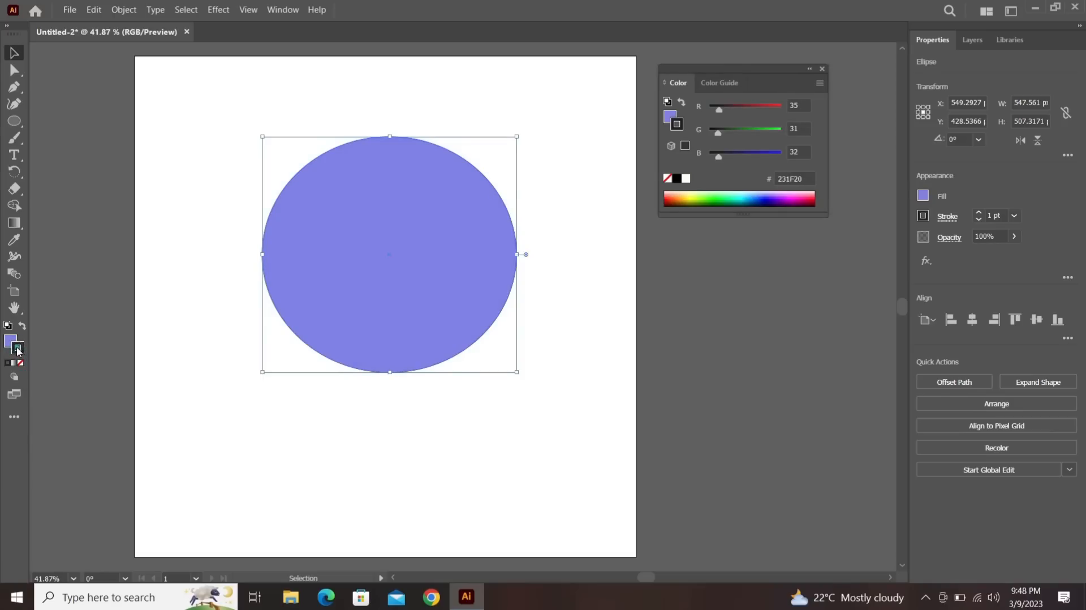
- Set the ellipse's stroke colour to near-black 050102
{"action": "double_click", "coordinate": [17, 347]}
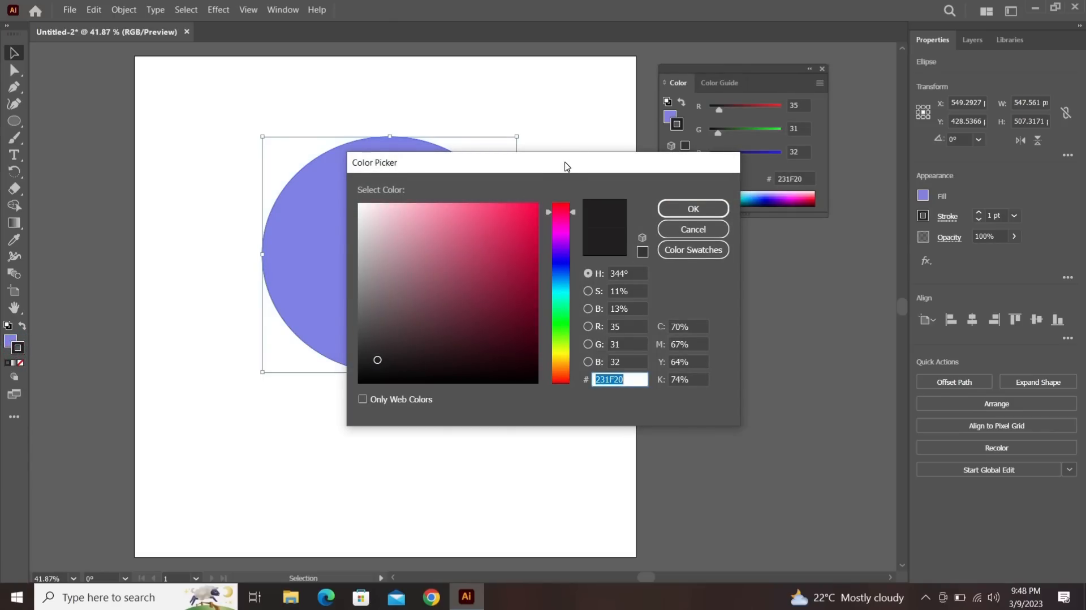
{"action": "left_click_drag", "start_coordinate": [568, 162], "coordinate": [430, 130]}
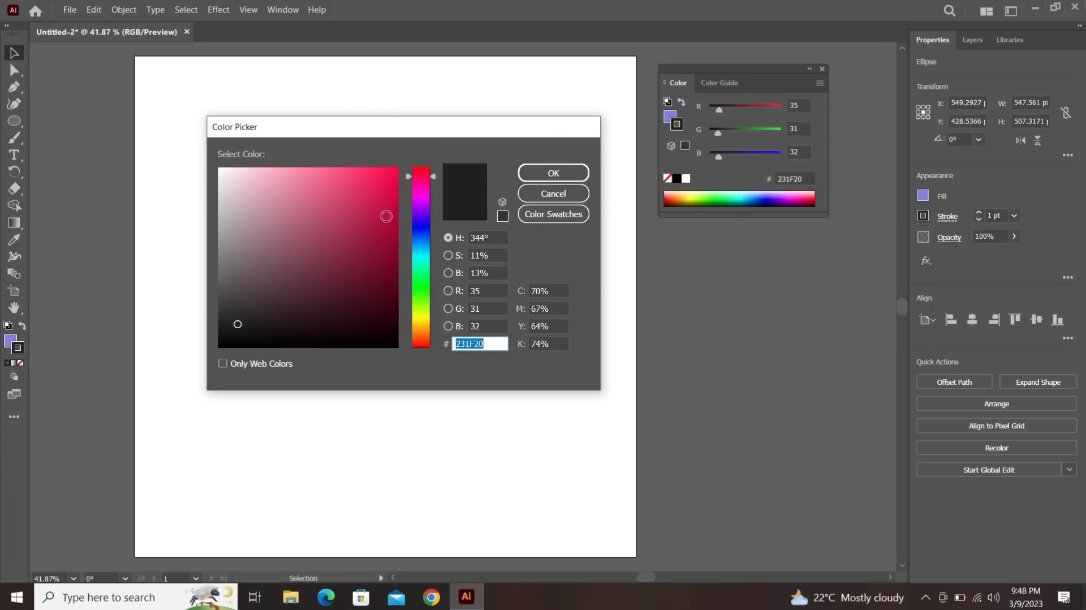
{"action": "left_click", "coordinate": [305, 209]}
{"action": "left_click_drag", "start_coordinate": [305, 210], "coordinate": [362, 344]}
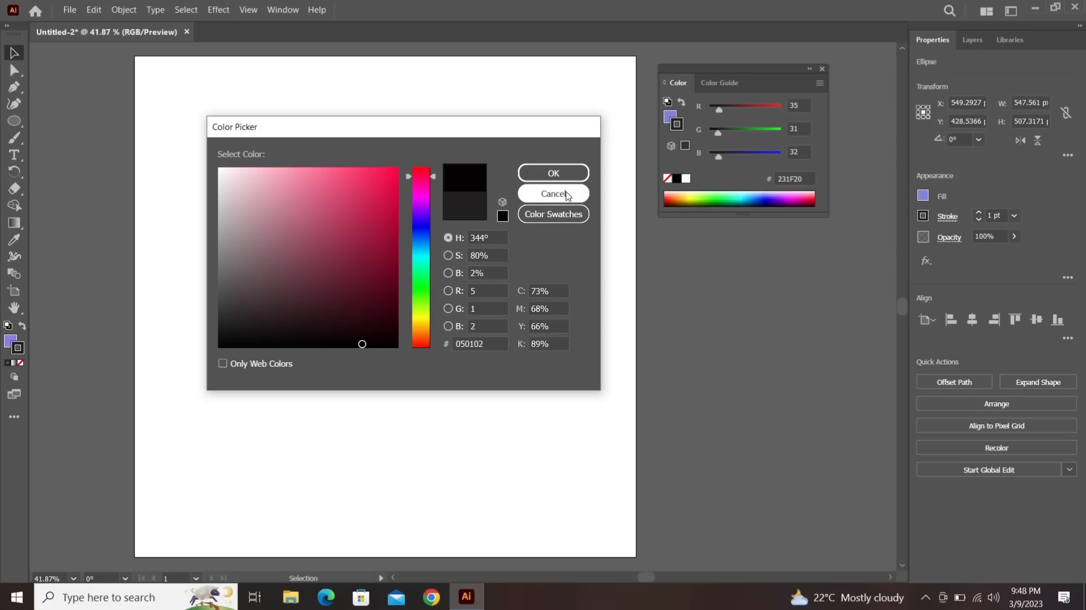
{"action": "left_click", "coordinate": [576, 174]}
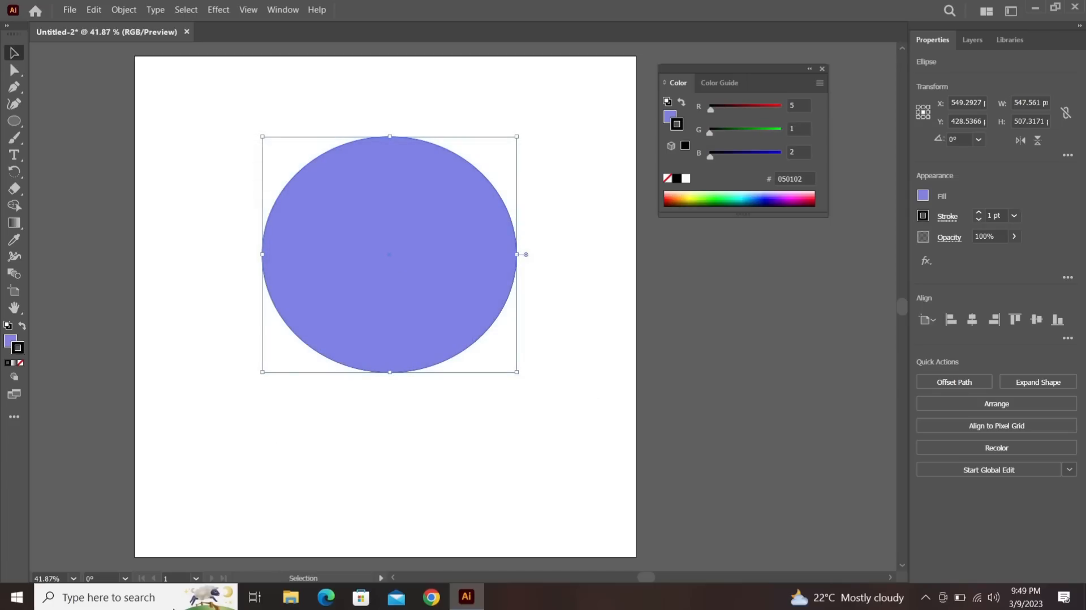
- Remove the ellipse's stroke and swap its fill and stroke to make it an unfilled outline
{"action": "left_click", "coordinate": [22, 363]}
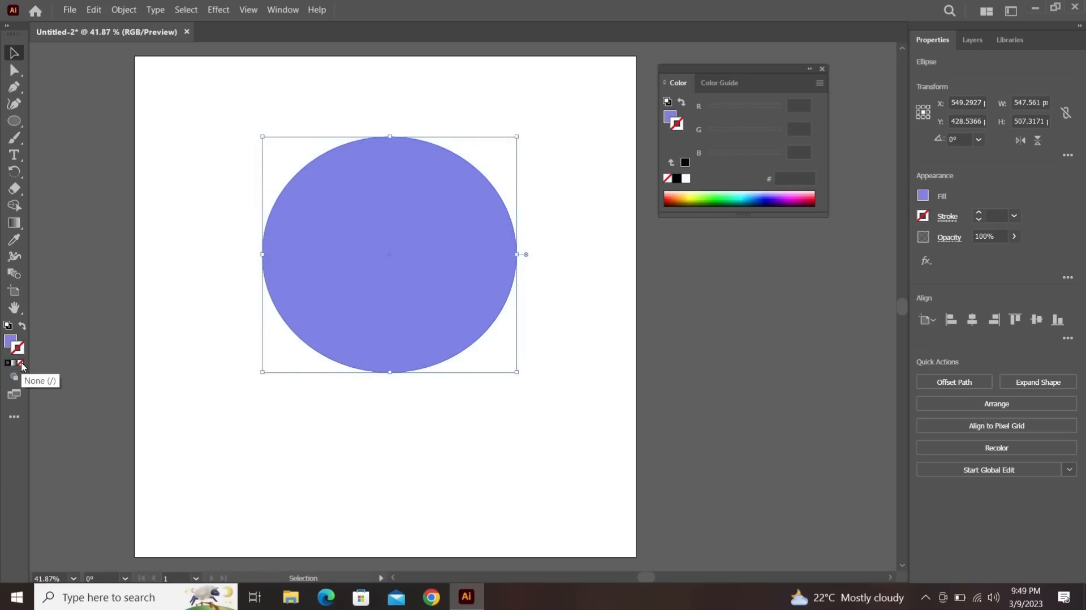
{"action": "left_click", "coordinate": [22, 327]}
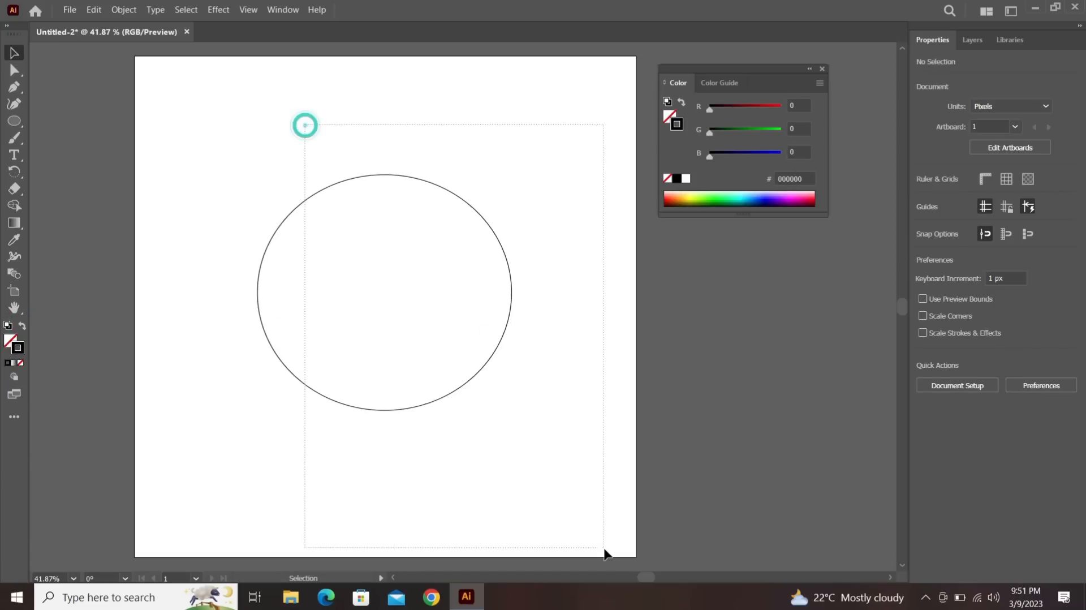
- Copy the outlined ellipse and paste the duplicate in place
{"action": "left_click_drag", "start_coordinate": [303, 123], "coordinate": [304, 125]}
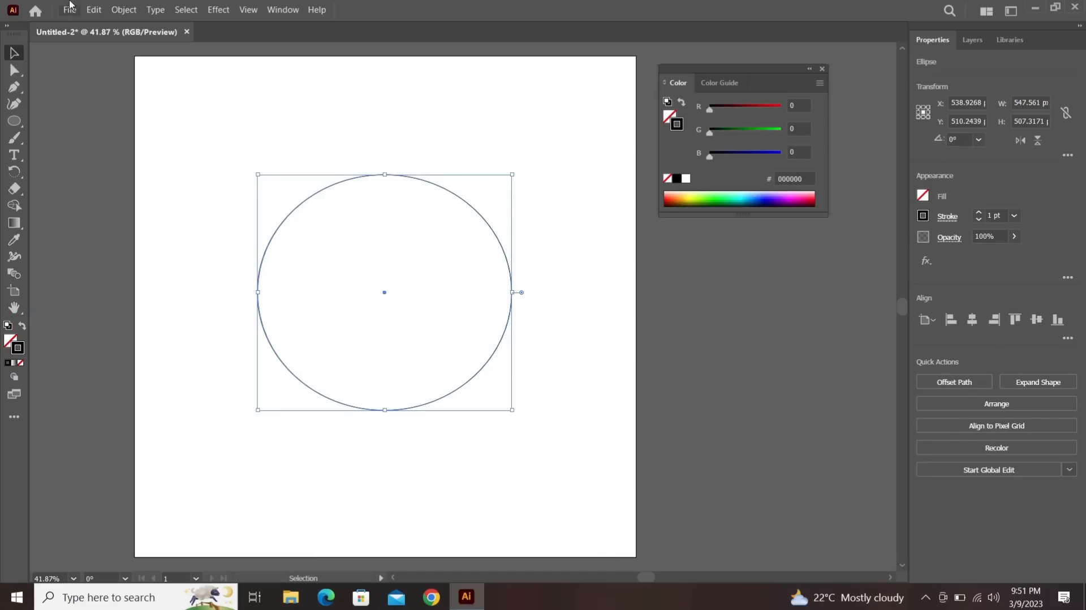
{"action": "left_click", "coordinate": [90, 9]}
{"action": "left_click", "coordinate": [111, 70]}
{"action": "left_click", "coordinate": [97, 10]}
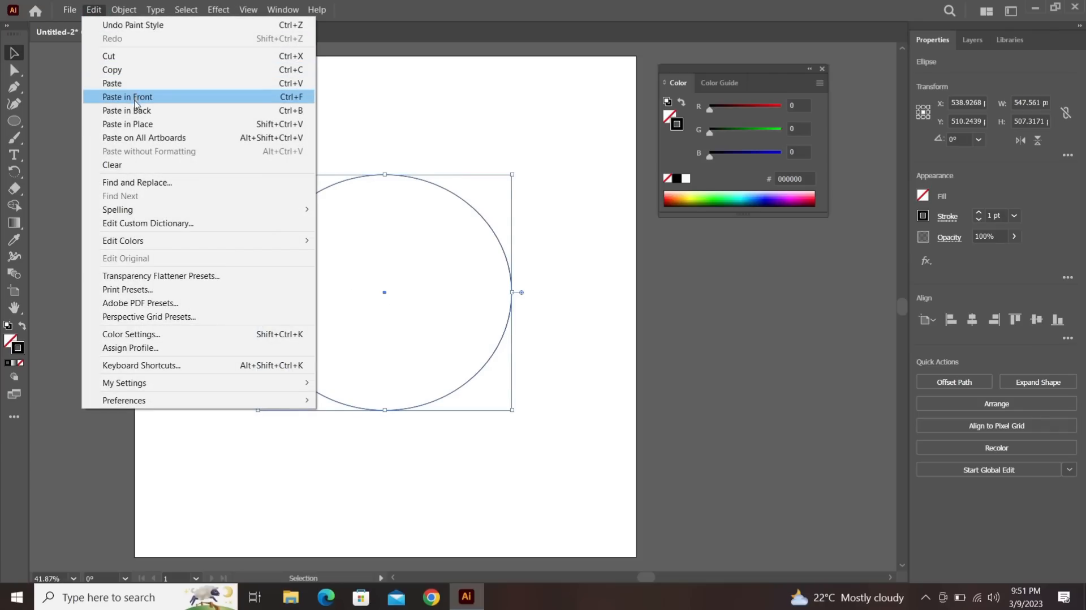
{"action": "left_click", "coordinate": [136, 124]}
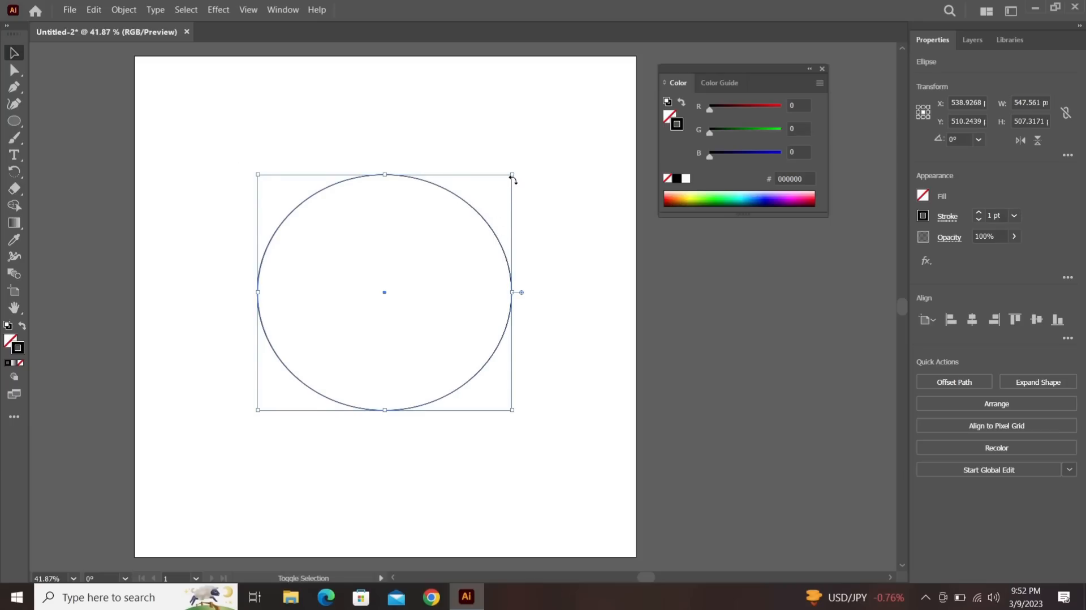
- Shrink the duplicate to about 246 × 221 px and centre it inside the large ellipse
{"action": "left_click_drag", "start_coordinate": [512, 174], "coordinate": [407, 310]}
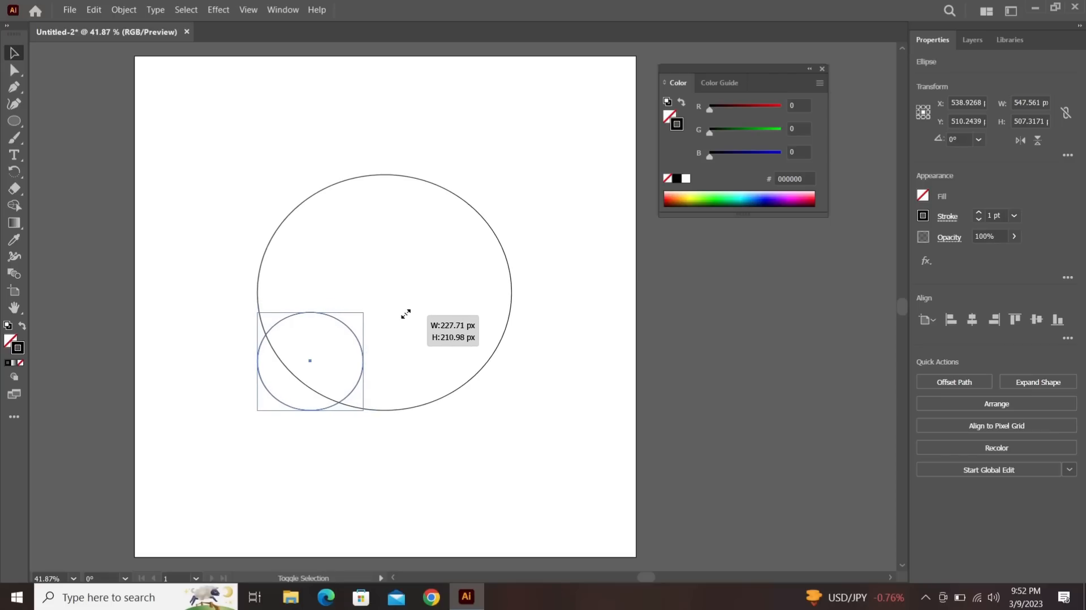
{"action": "left_click_drag", "start_coordinate": [307, 355], "coordinate": [386, 292]}
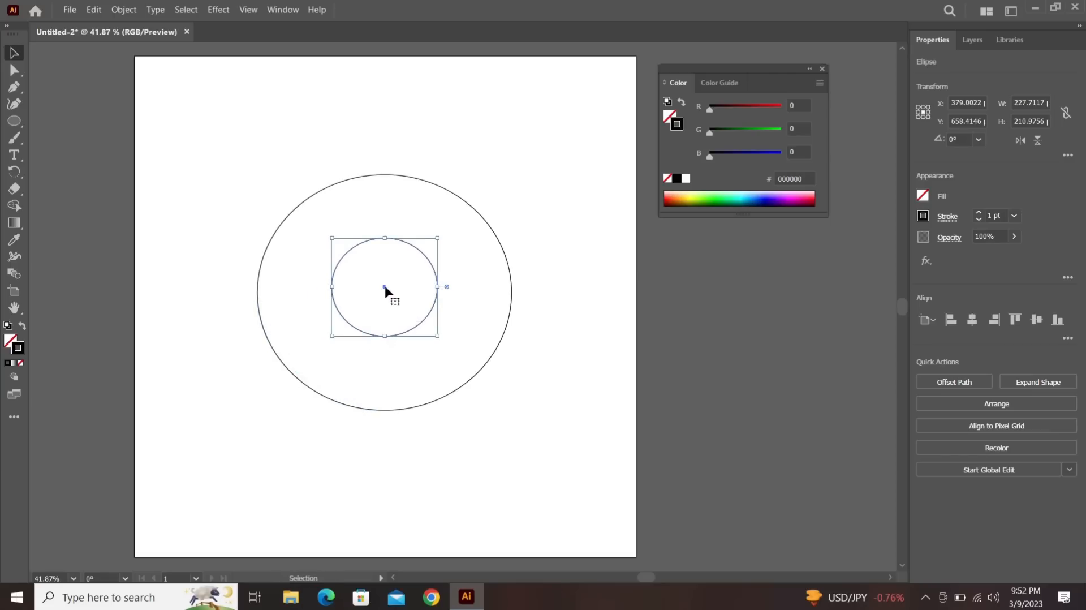
{"action": "mouse_move", "coordinate": [439, 237]}
{"action": "left_mouse_down"}
{"action": "mouse_move", "coordinate": [434, 244]}
{"action": "mouse_move", "coordinate": [447, 235]}
{"action": "left_mouse_up"}
{"action": "left_click_drag", "start_coordinate": [388, 286], "coordinate": [384, 293]}
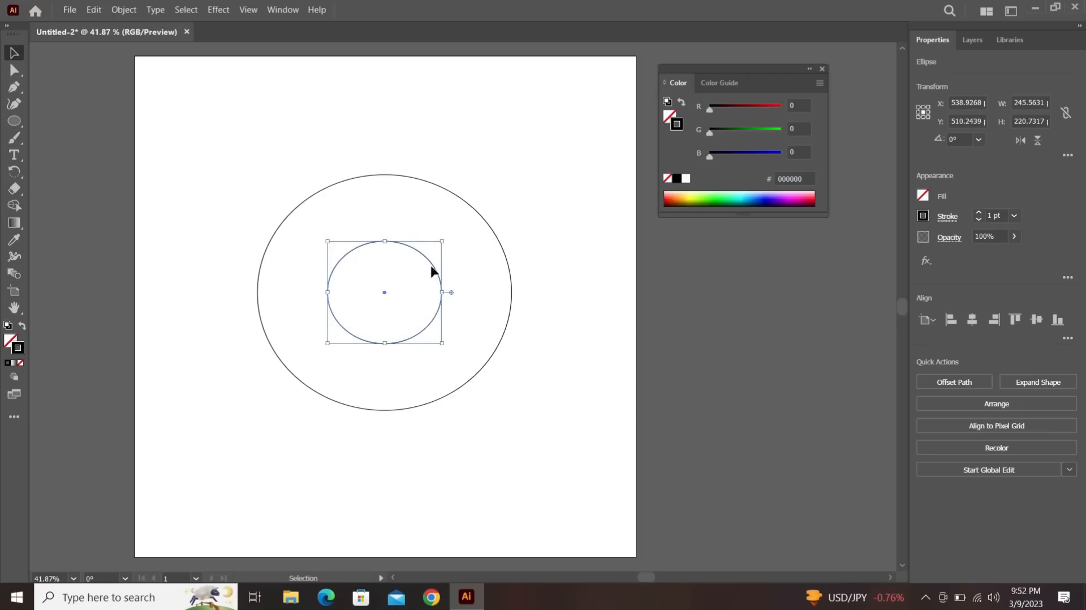
{"action": "left_click", "coordinate": [461, 241]}
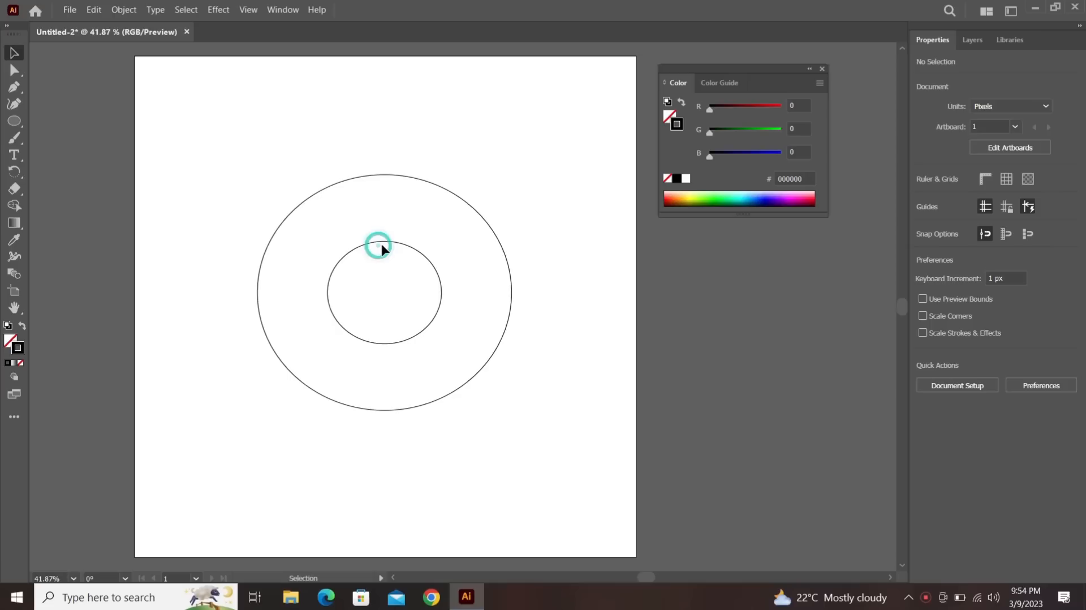
- Copy the small inner ellipse and paste the duplicate in place
{"action": "left_click", "coordinate": [383, 241]}
{"action": "left_click", "coordinate": [94, 10]}
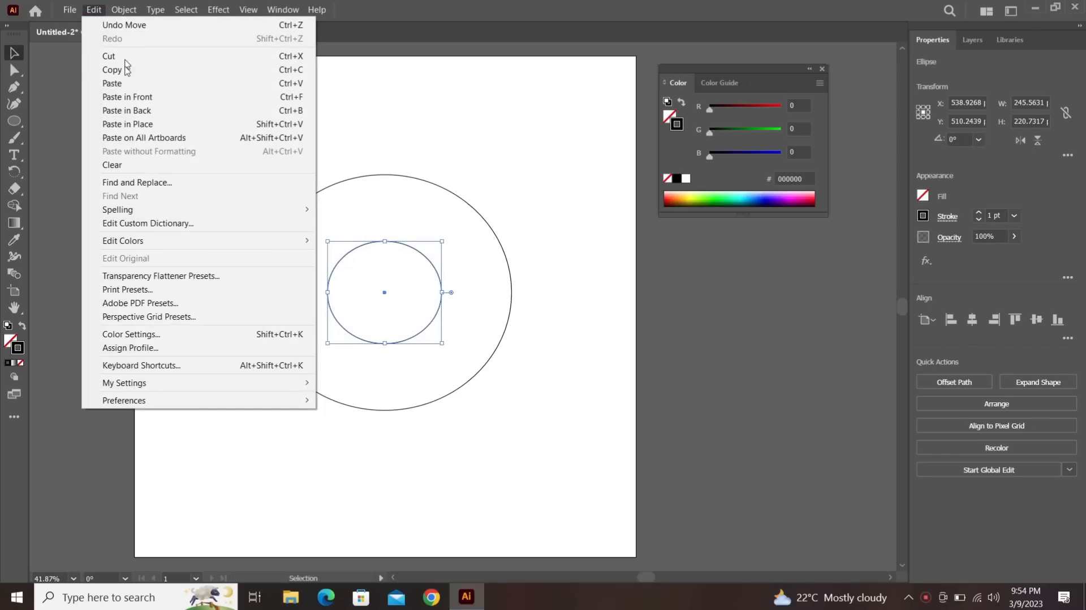
{"action": "left_click", "coordinate": [126, 69]}
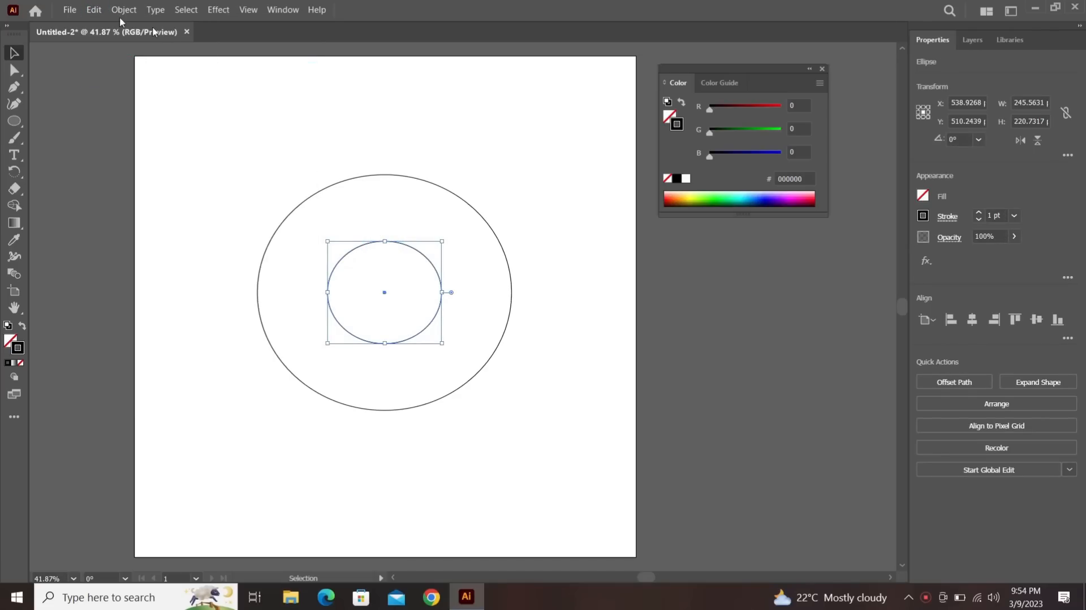
{"action": "left_click", "coordinate": [94, 10]}
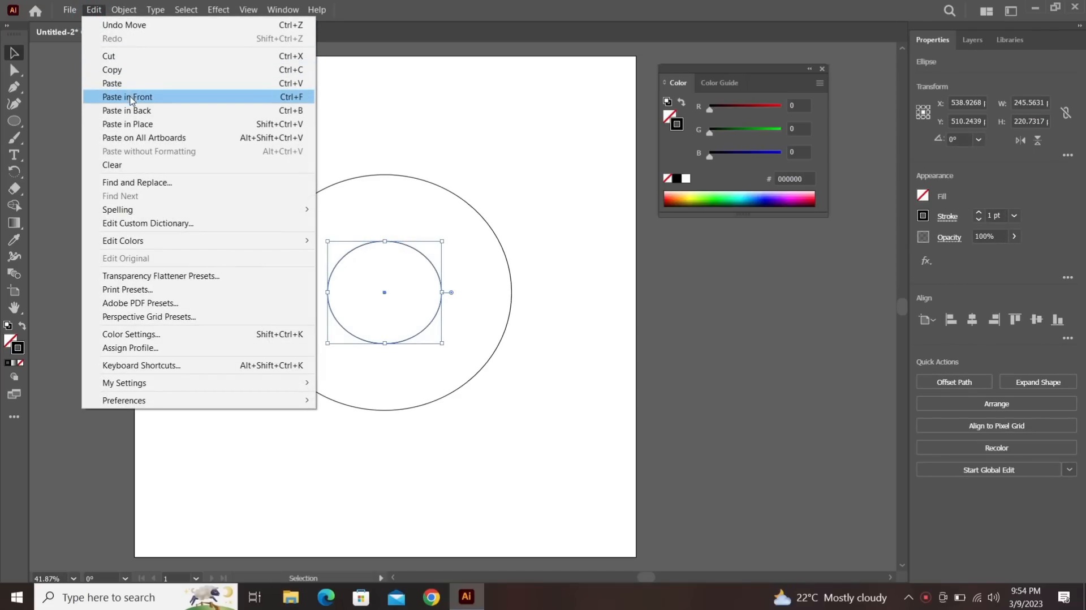
{"action": "left_click", "coordinate": [139, 124]}
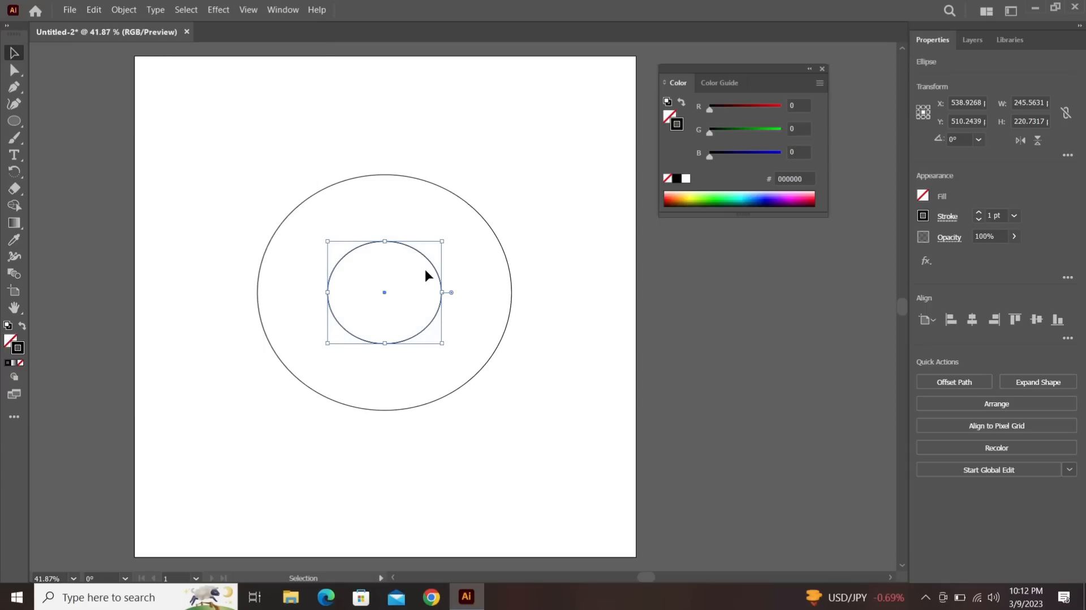
- Scale the new duplicate down to fit just inside the small ellipse and centre it there
{"action": "key", "text": "ctrl"}
{"action": "left_click_drag", "start_coordinate": [440, 240], "coordinate": [407, 273]}
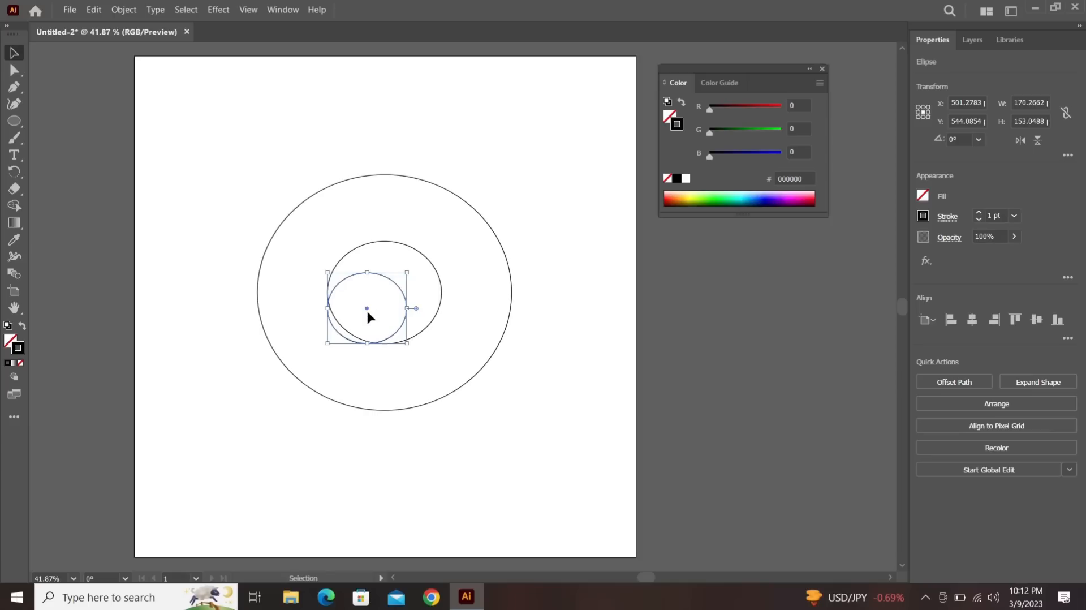
{"action": "left_click_drag", "start_coordinate": [366, 309], "coordinate": [384, 292]}
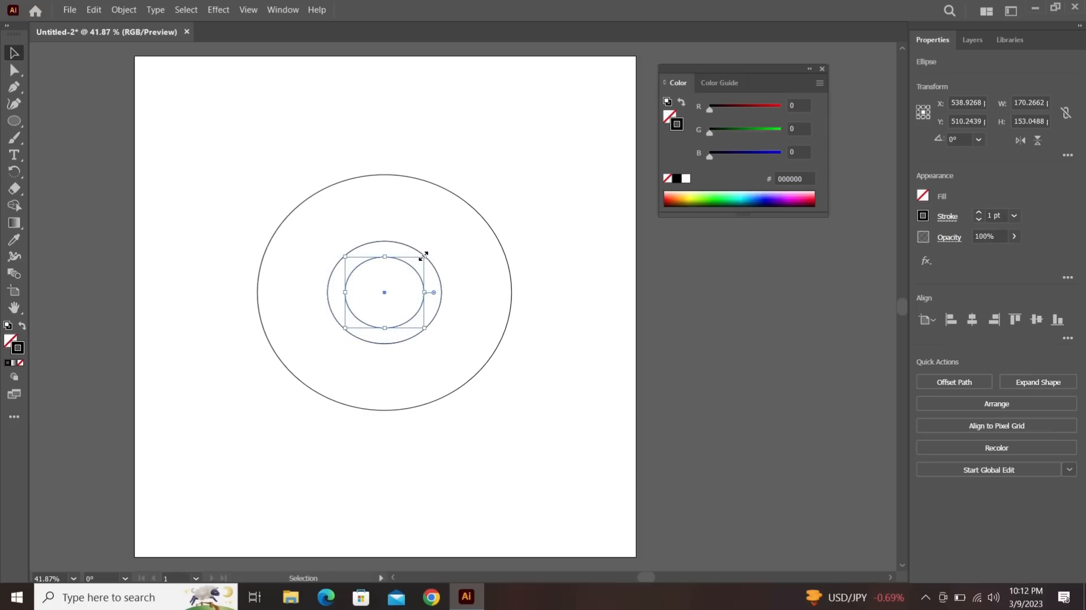
{"action": "left_click_drag", "start_coordinate": [425, 255], "coordinate": [432, 244]}
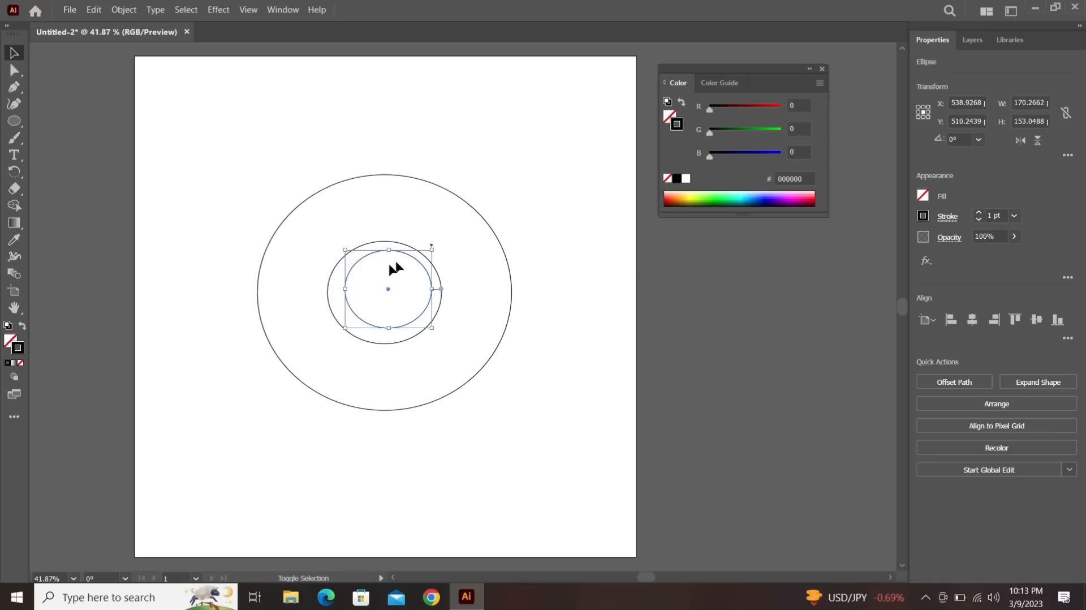
{"action": "left_click_drag", "start_coordinate": [388, 290], "coordinate": [381, 293]}
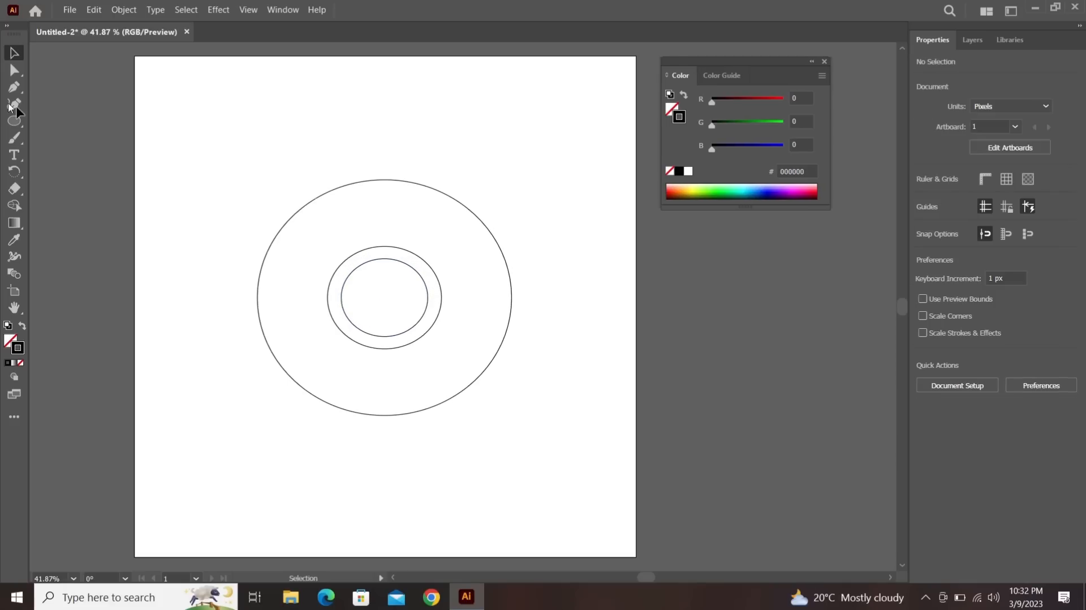
- Activate the Line Segment tool
{"action": "left_click", "coordinate": [14, 121]}
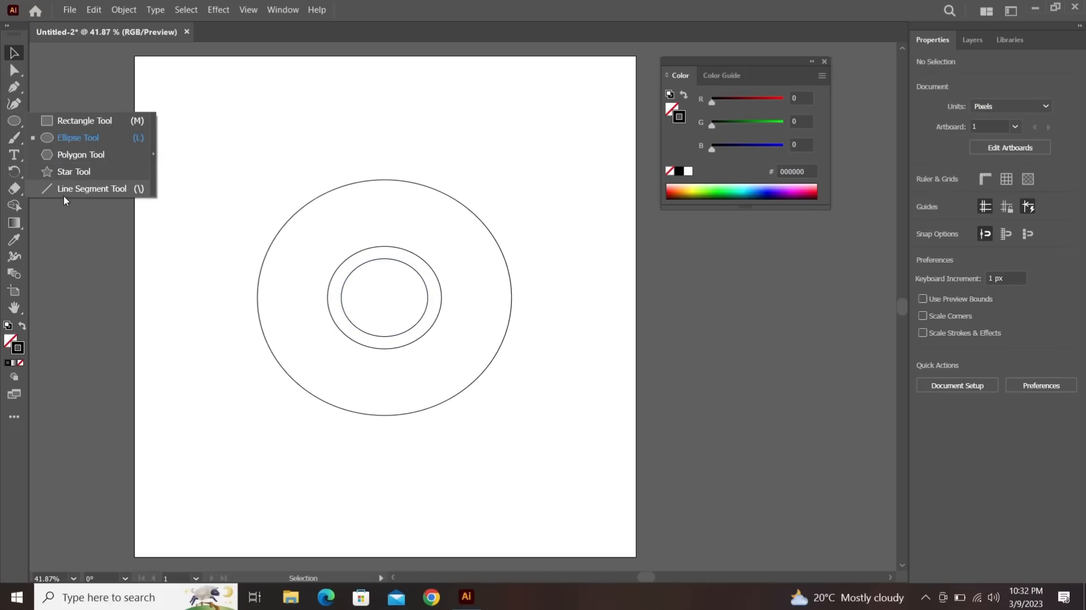
{"action": "left_click", "coordinate": [66, 190]}
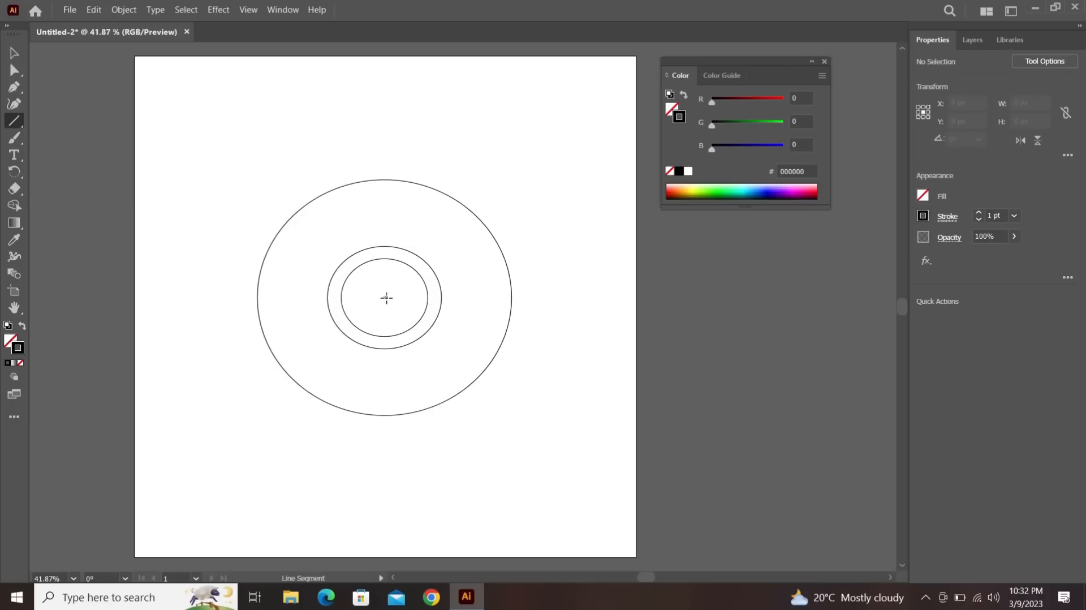
{"action": "left_click", "coordinate": [386, 297]}
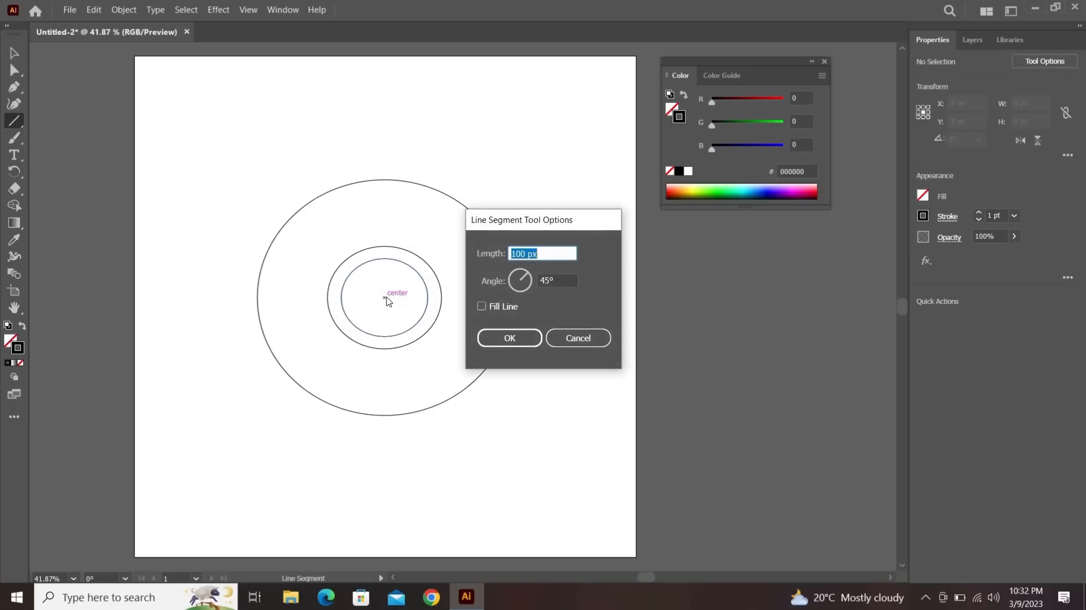
{"action": "left_click", "coordinate": [578, 338]}
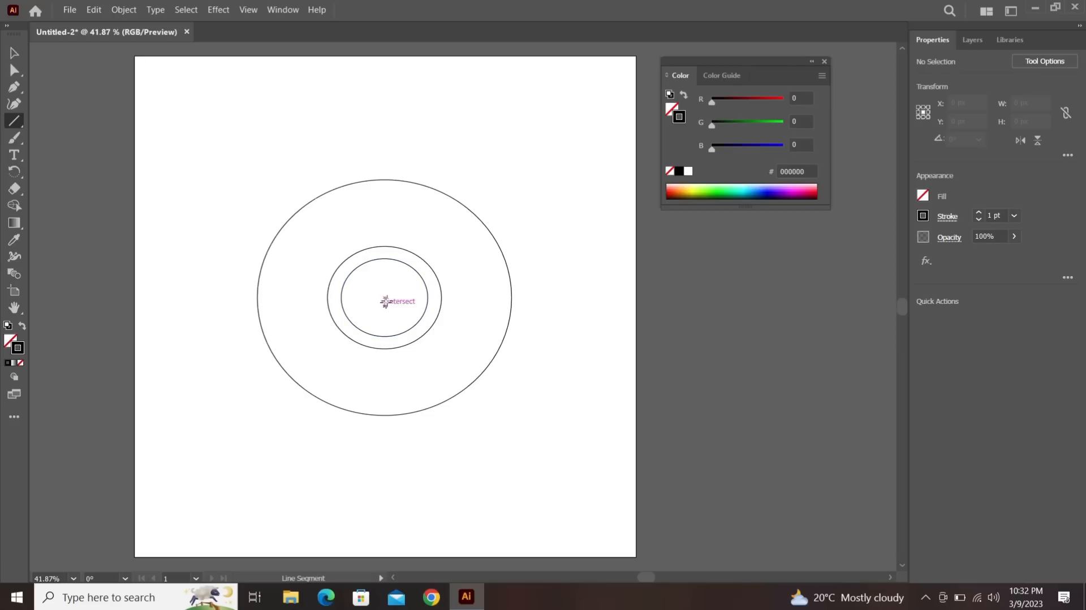
{"action": "left_click_drag", "start_coordinate": [385, 295], "coordinate": [385, 246]}
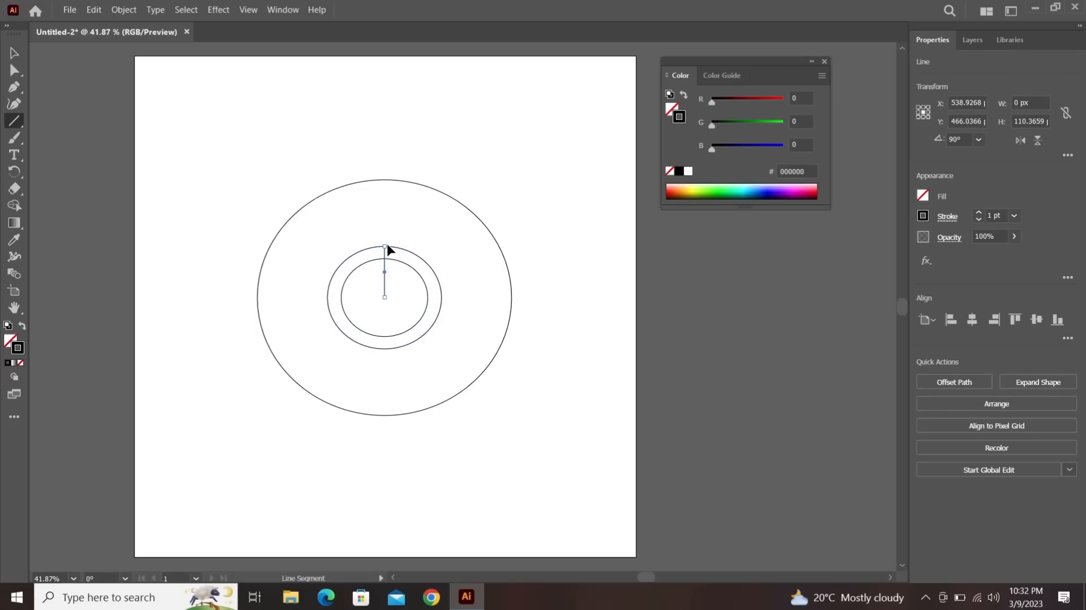
{"action": "key", "text": "ctrl+z"}
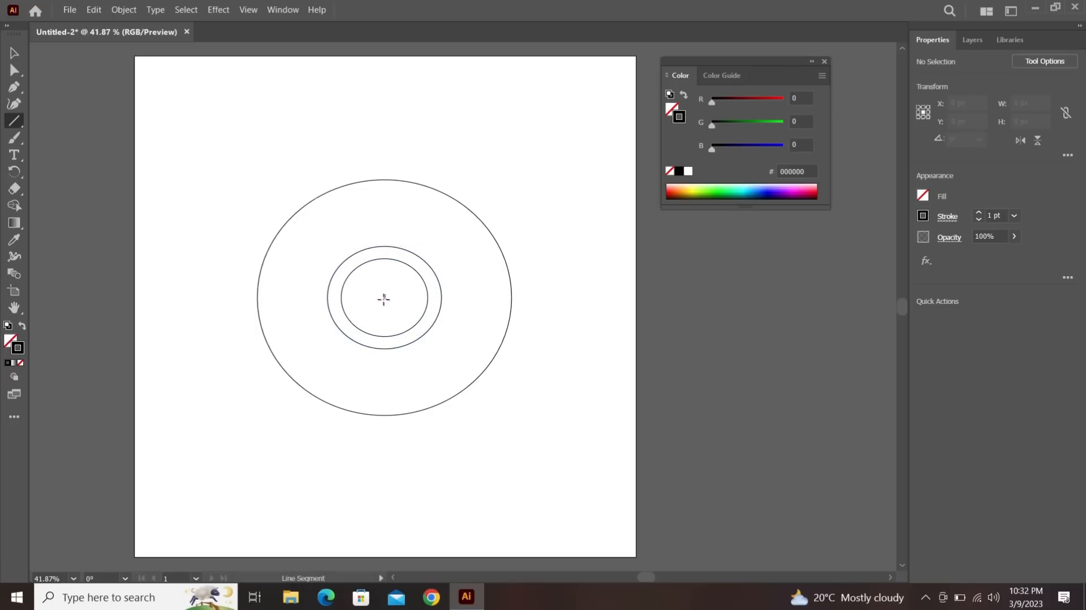
- Draw a slightly rising line, about 313 px across, from the middle ellipse's top point to beyond the large ellipse's right side
{"action": "left_click_drag", "start_coordinate": [383, 295], "coordinate": [488, 229]}
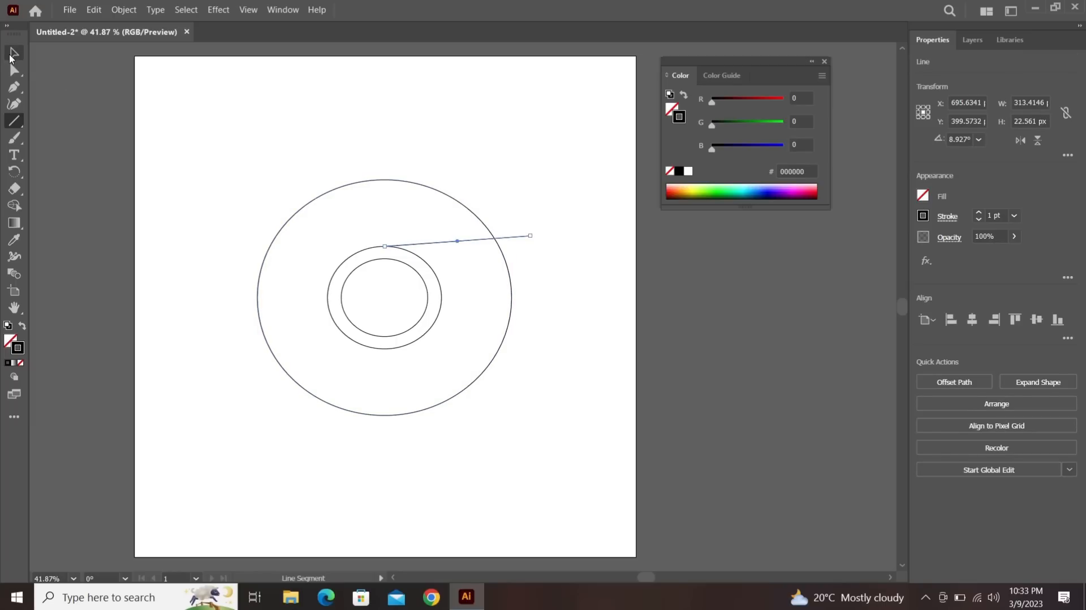
{"action": "left_click", "coordinate": [14, 54]}
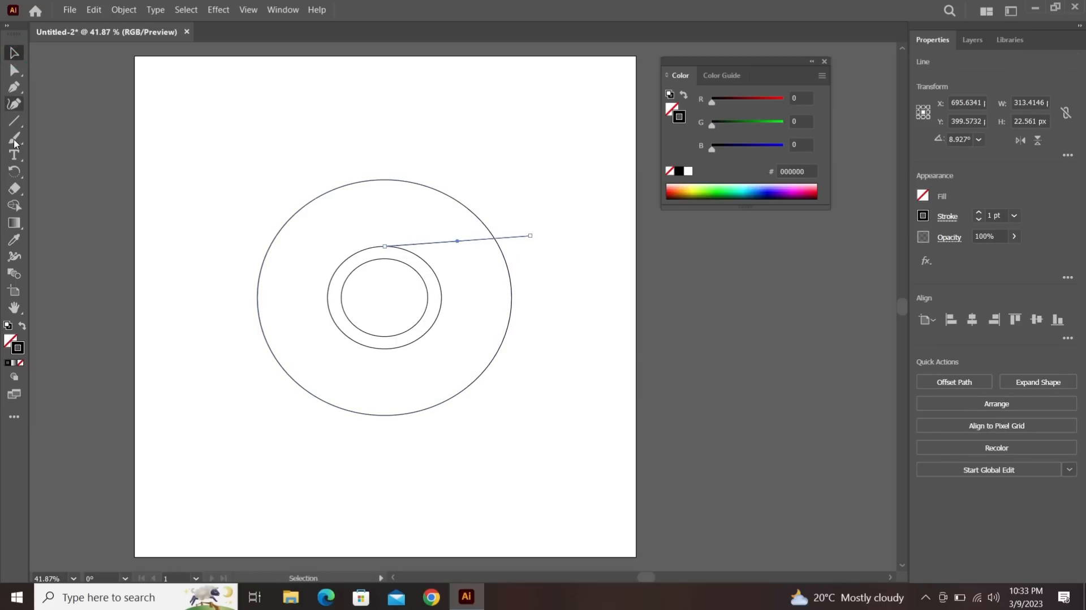
- Activate the Rotate tool for the drawn line
{"action": "left_click", "coordinate": [14, 175]}
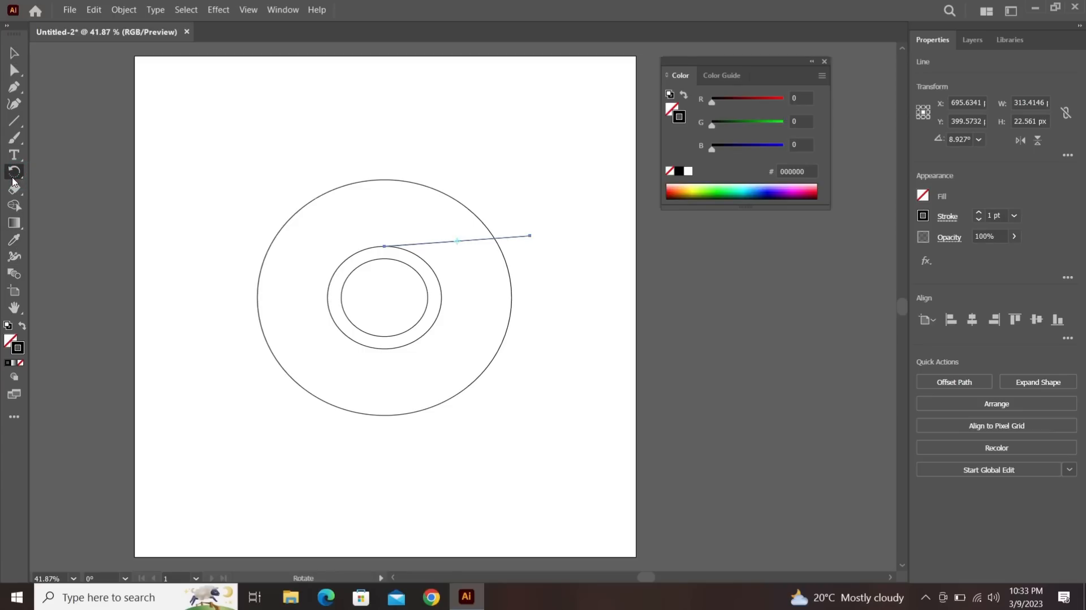
{"action": "left_click", "coordinate": [12, 177]}
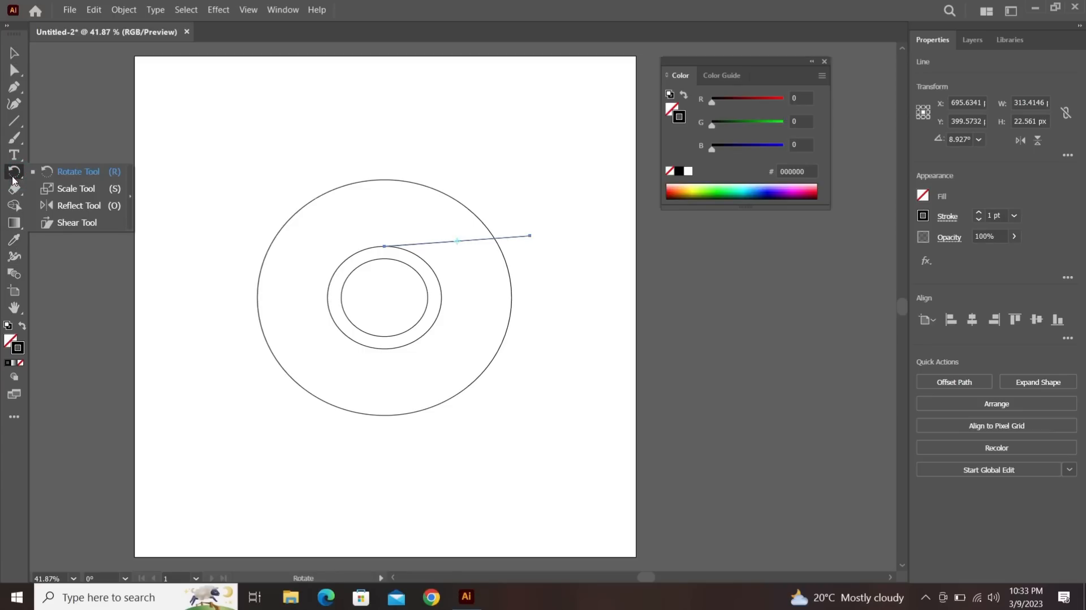
{"action": "left_click", "coordinate": [72, 179]}
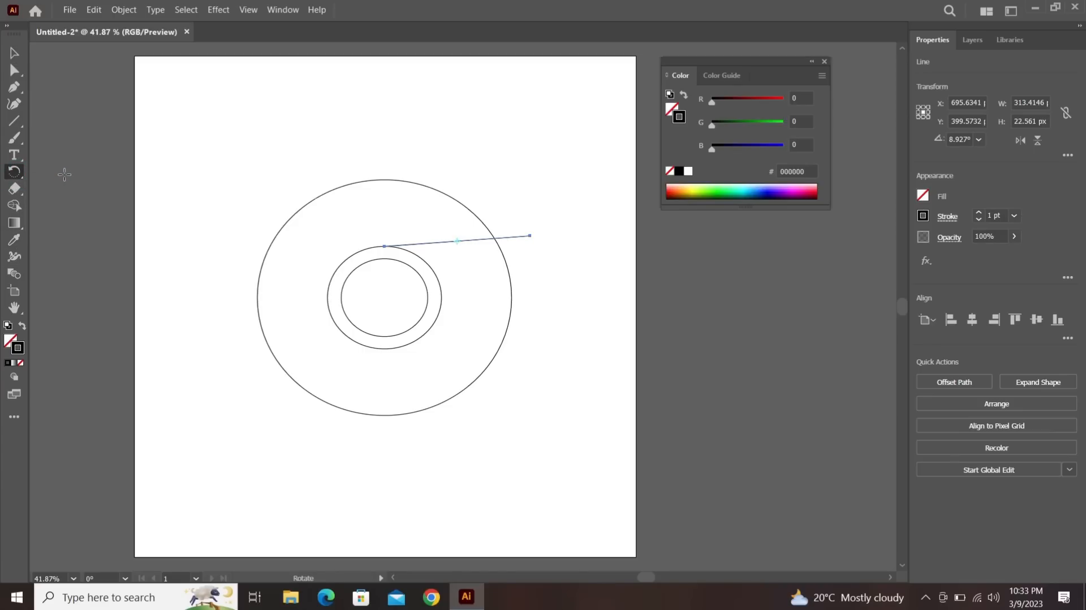
{"action": "left_click", "coordinate": [384, 298], "text": "alt"}
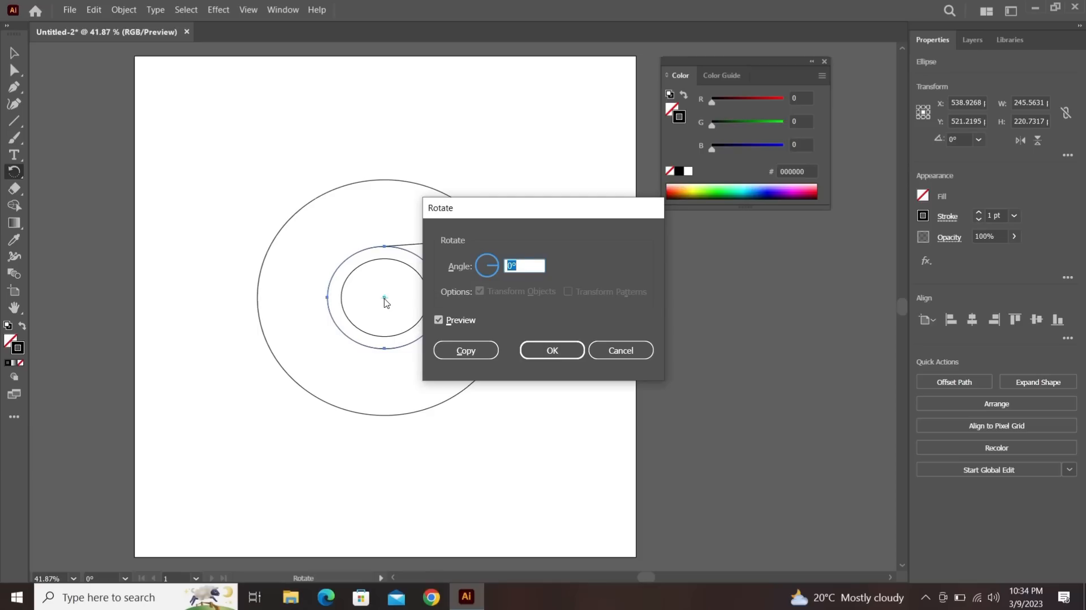
{"action": "left_click_drag", "start_coordinate": [581, 207], "coordinate": [521, 170]}
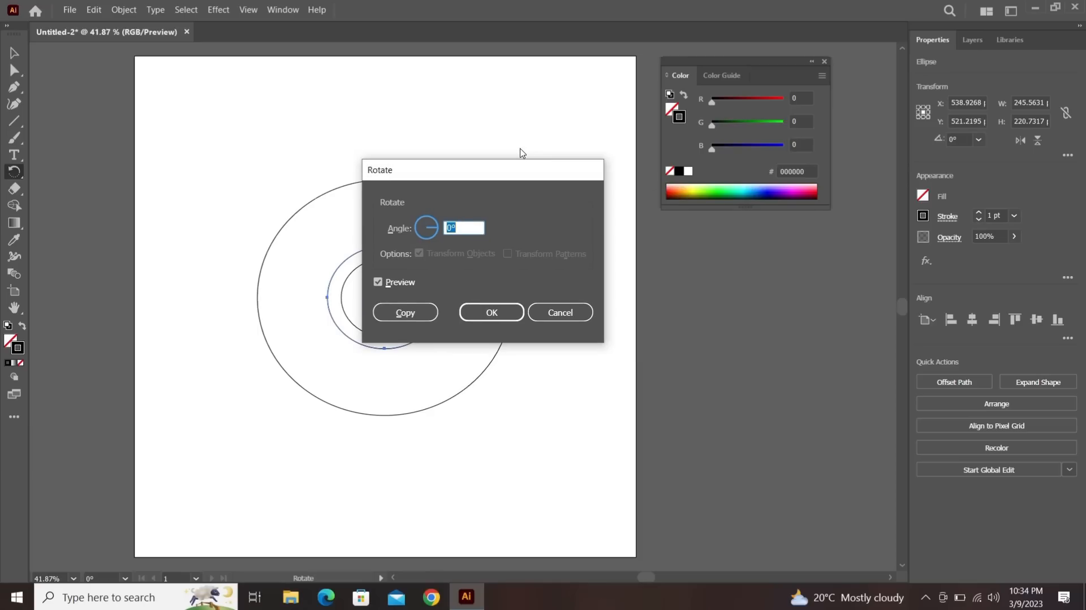
{"action": "type", "text": "360"}
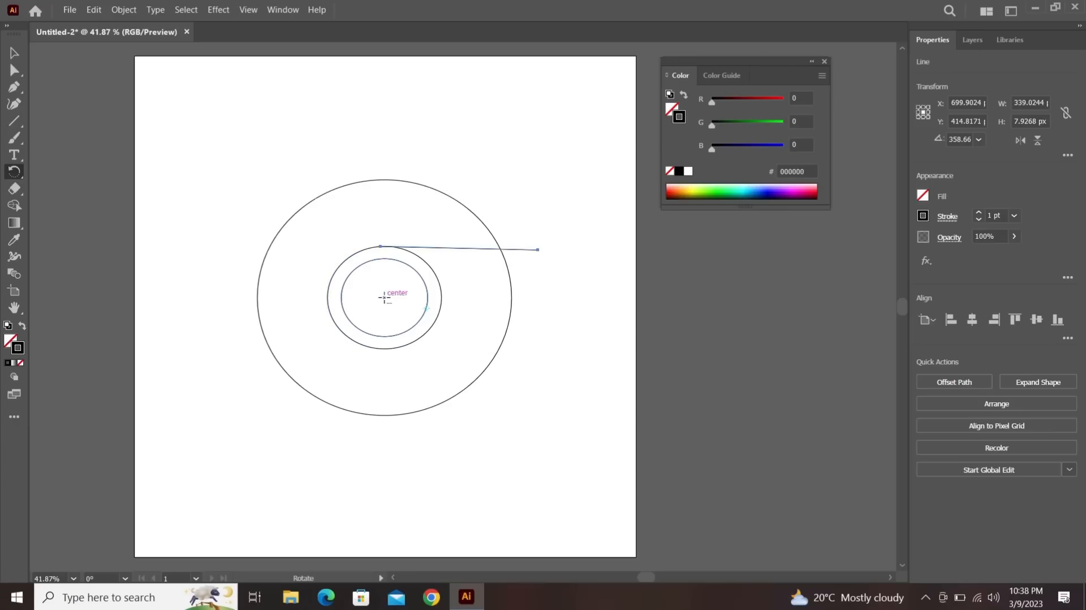
- Rotate a copy of the line by 360/3 (120°) about the ellipses' common centre and adjust its lower end onto the middle ellipse's edge
{"action": "left_click", "coordinate": [383, 300], "text": "alt"}
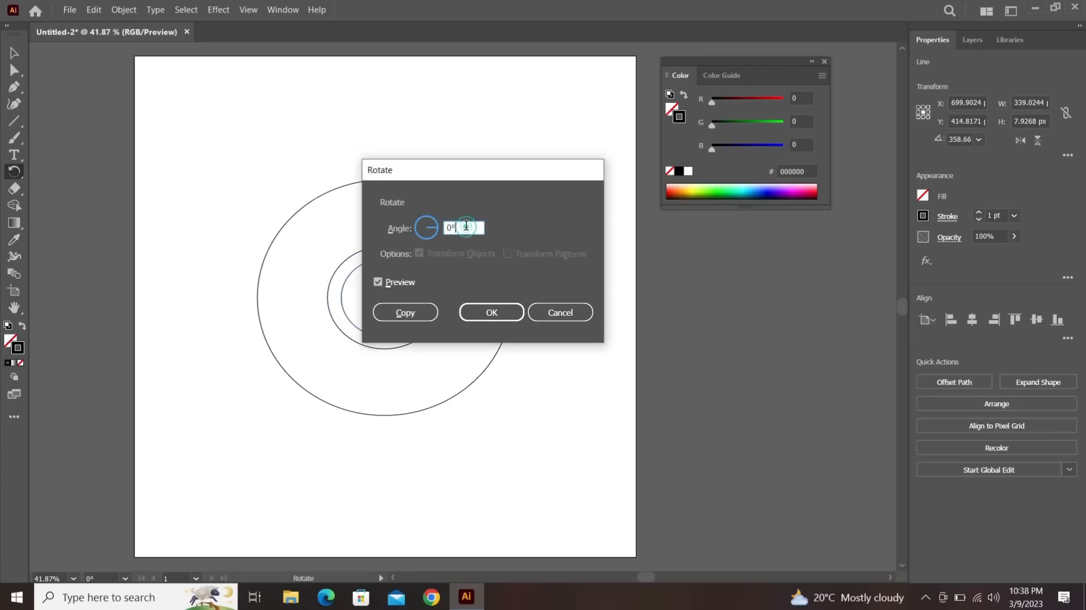
{"action": "left_click", "coordinate": [466, 225]}
{"action": "type", "text": "360/3"}
{"action": "left_click", "coordinate": [395, 284]}
{"action": "left_click", "coordinate": [395, 284]}
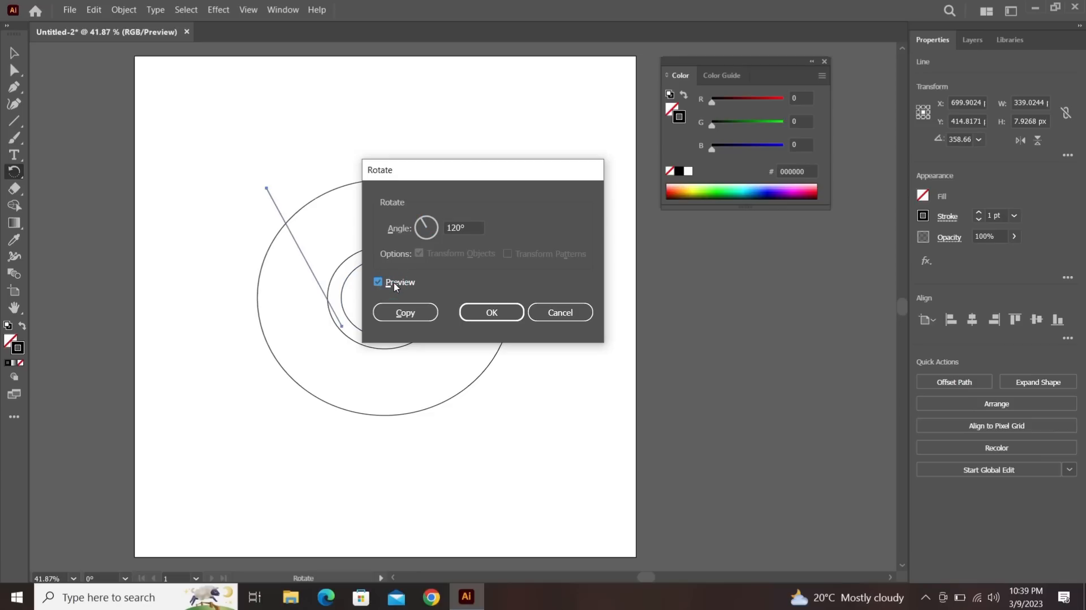
{"action": "left_click", "coordinate": [395, 285]}
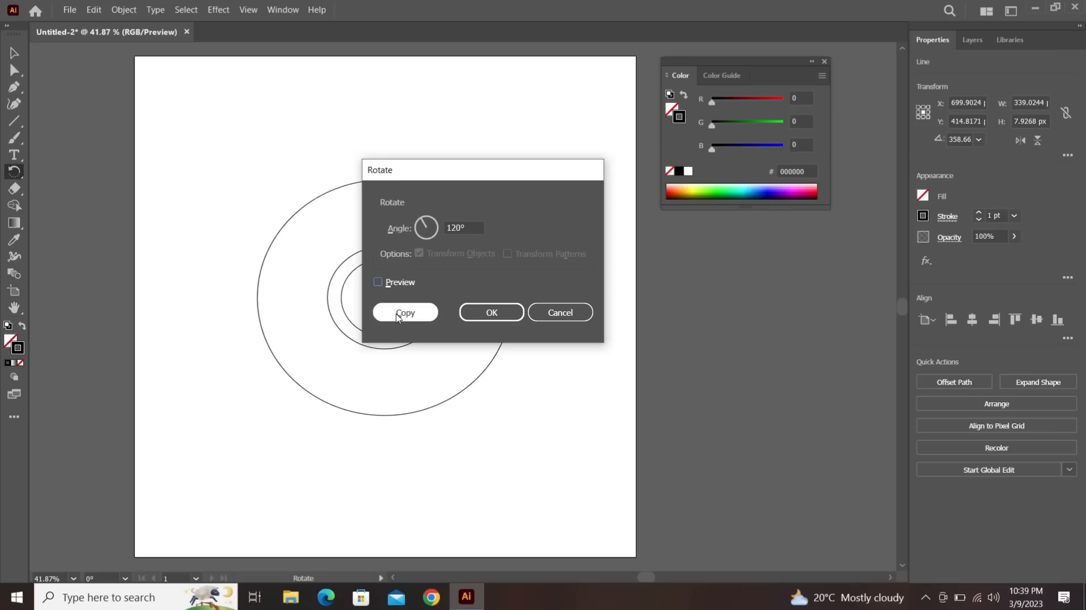
{"action": "left_click", "coordinate": [399, 314]}
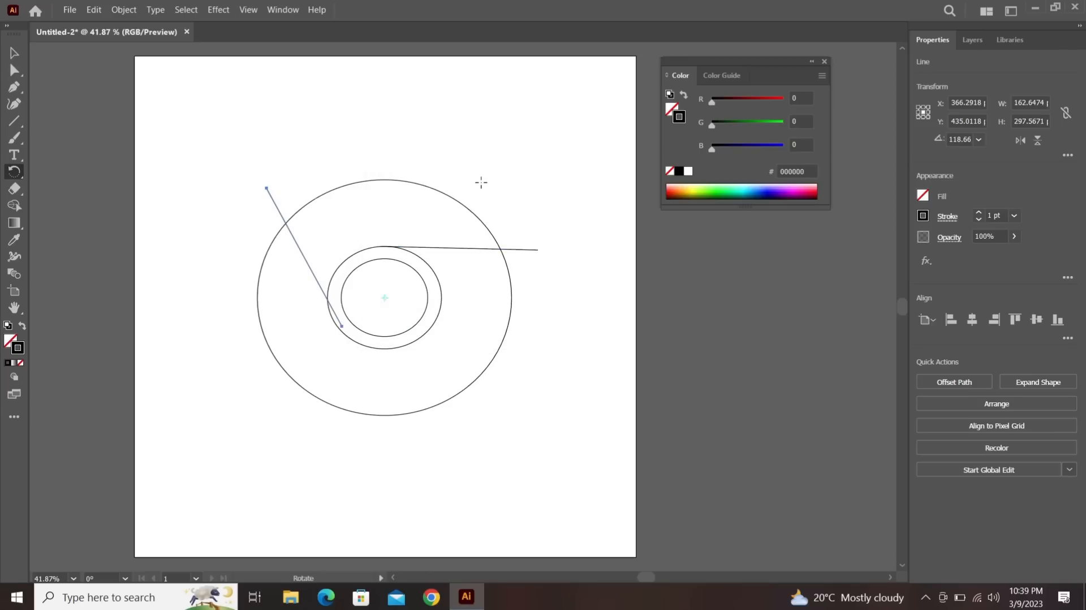
{"action": "key", "text": "v"}
{"action": "left_click_drag", "start_coordinate": [342, 322], "coordinate": [337, 326]}
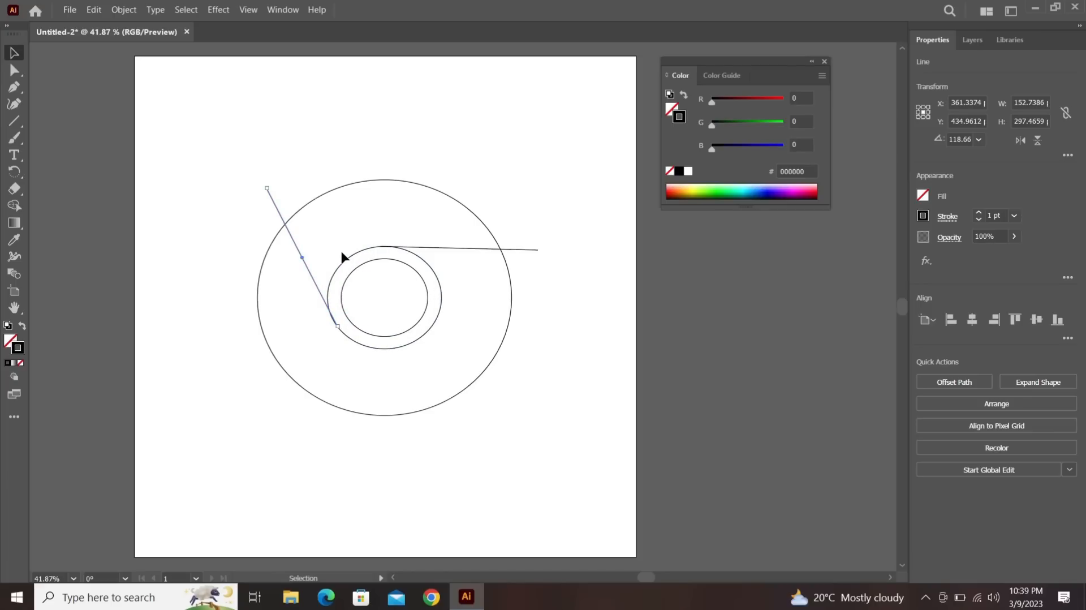
- Duplicate the upper line and place the steeply rotated copy from the middle ellipse's right edge down past the bottom of the large ellipse
{"action": "left_click", "coordinate": [464, 254]}
{"action": "left_click_drag", "start_coordinate": [459, 248], "coordinate": [463, 291]}
{"action": "key", "text": "ctrl+z"}
{"action": "left_click_drag", "start_coordinate": [378, 328], "coordinate": [477, 288]}
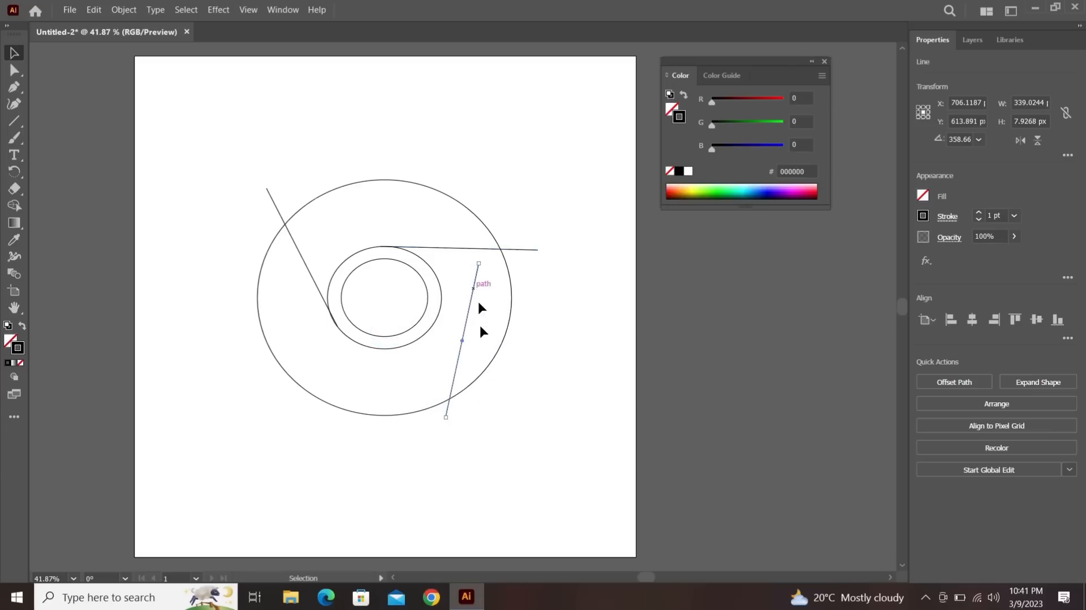
{"action": "left_click_drag", "start_coordinate": [461, 341], "coordinate": [456, 347]}
{"action": "left_click_drag", "start_coordinate": [435, 373], "coordinate": [407, 417]}
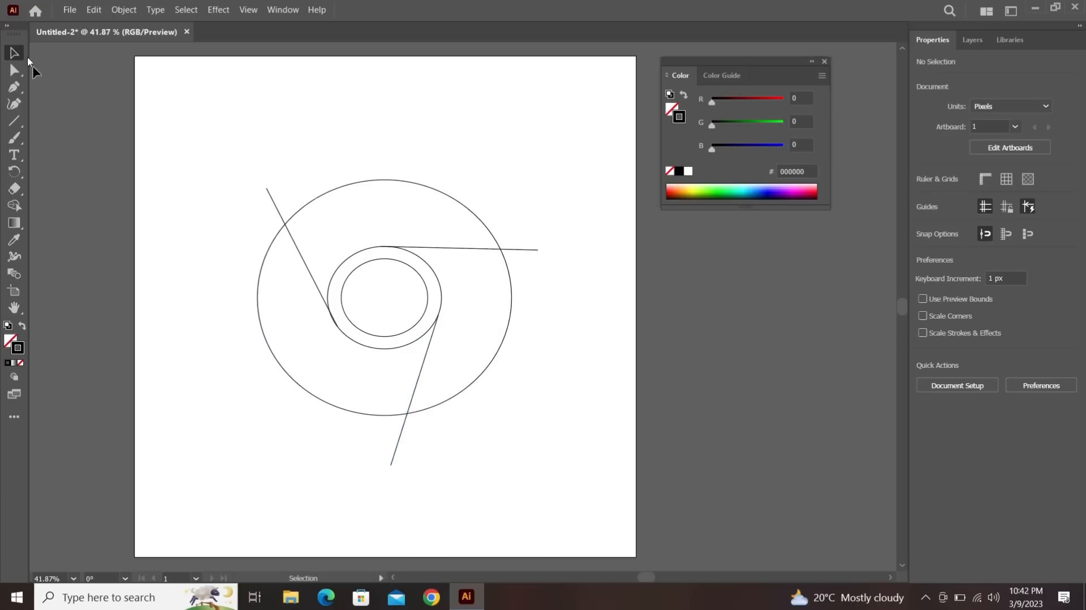
- Split all the ellipses and lines with the Pathfinder Divide operation and ungroup the resulting pieces
{"action": "left_click", "coordinate": [12, 56]}
{"action": "mouse_move", "coordinate": [237, 161]}
{"action": "left_mouse_down"}
{"action": "mouse_move", "coordinate": [516, 432]}
{"action": "mouse_move", "coordinate": [593, 485]}
{"action": "left_mouse_up"}
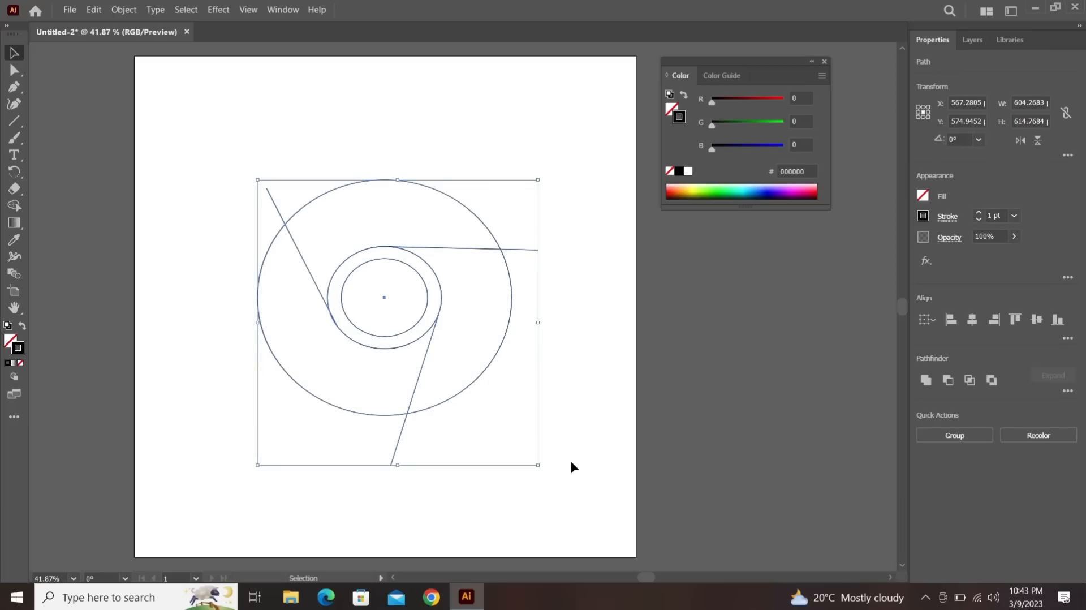
{"action": "left_click", "coordinate": [282, 10]}
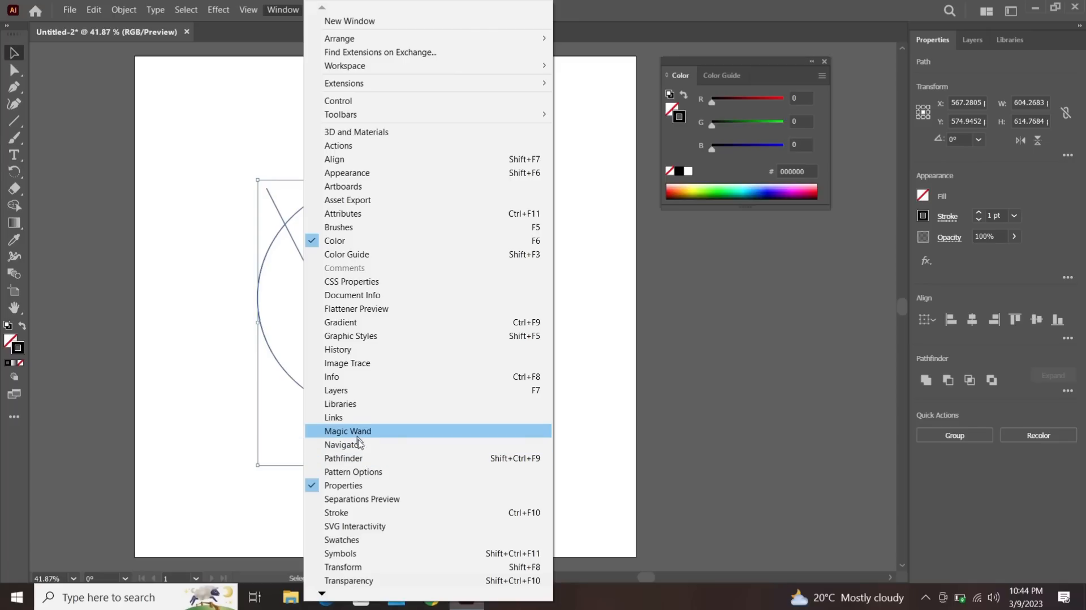
{"action": "left_click", "coordinate": [361, 458]}
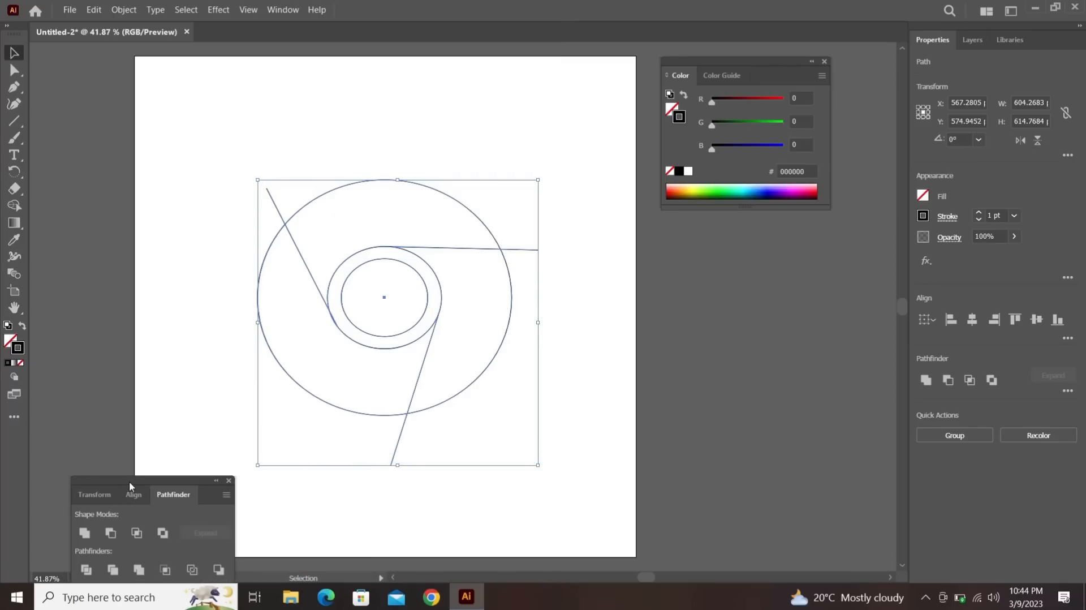
{"action": "left_click_drag", "start_coordinate": [129, 481], "coordinate": [122, 196]}
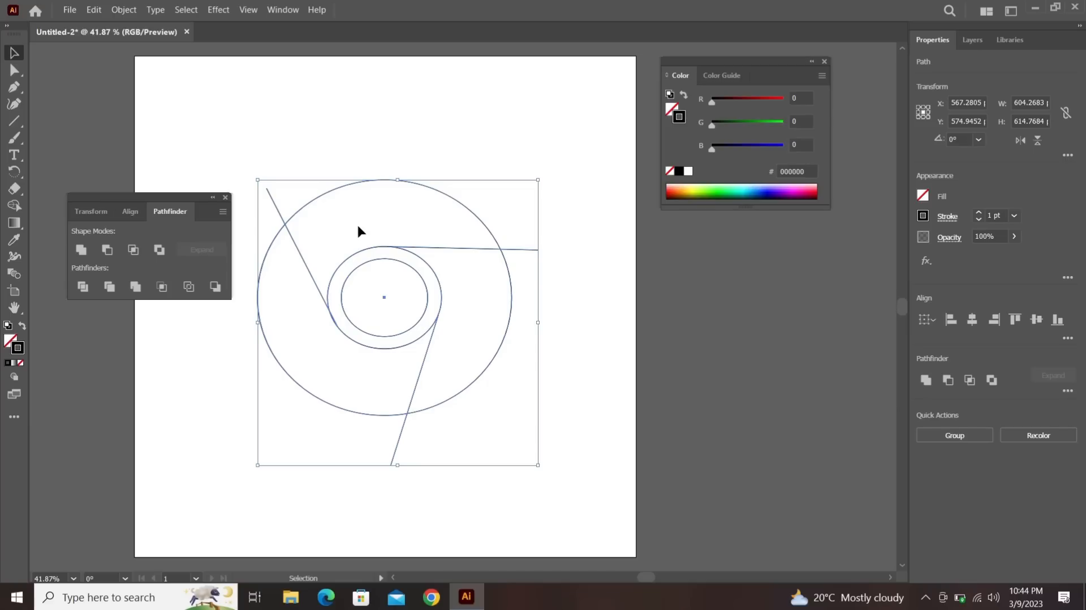
{"action": "left_click", "coordinate": [82, 287]}
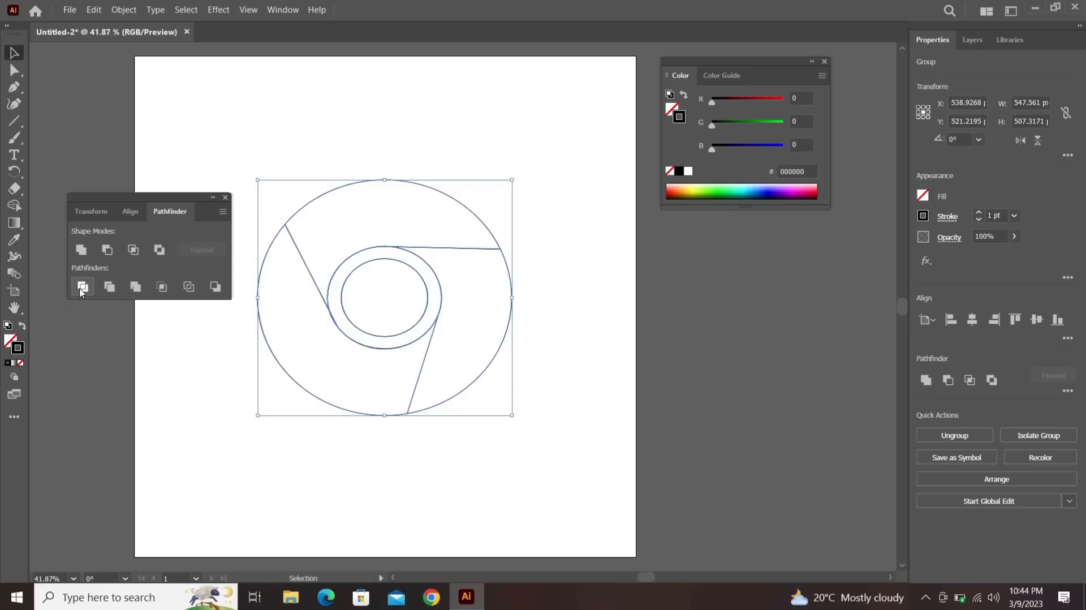
{"action": "right_click", "coordinate": [373, 292]}
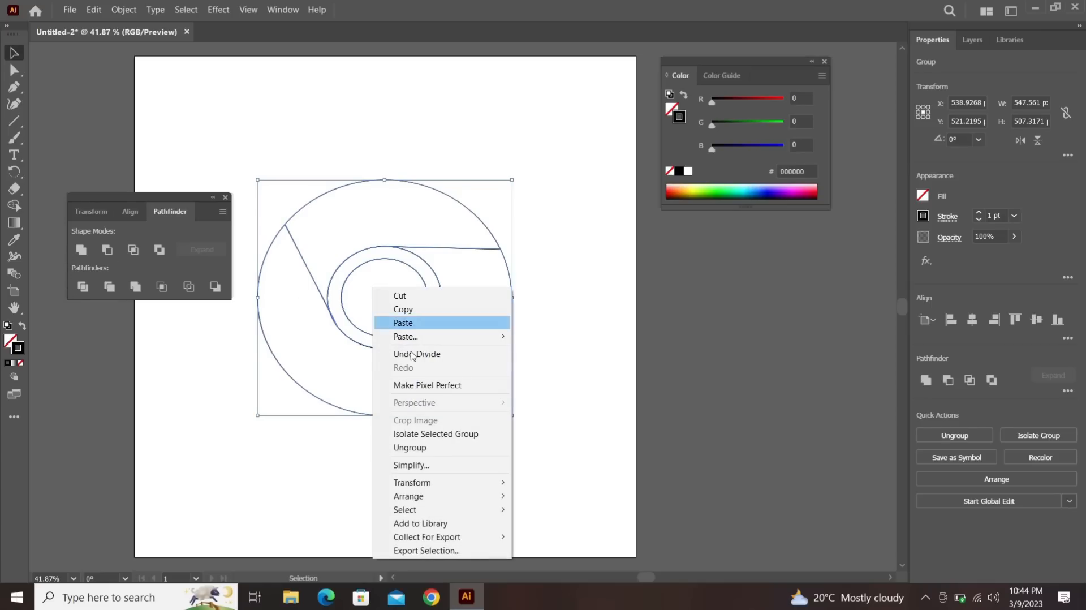
{"action": "left_click", "coordinate": [432, 453]}
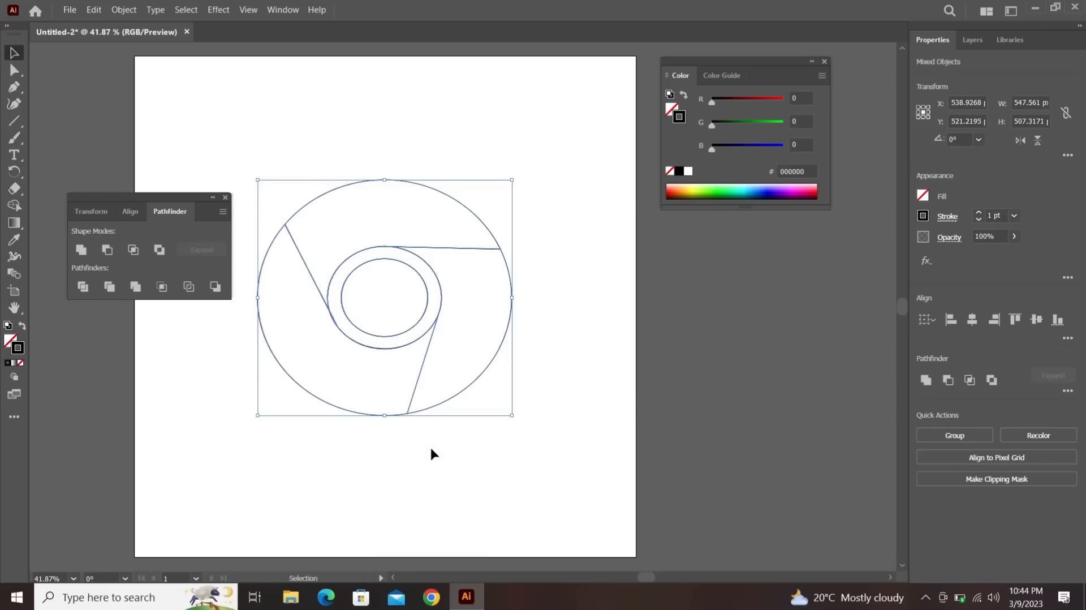
- Fill all the divided pieces with blue 5050D1
{"action": "left_click", "coordinate": [10, 340]}
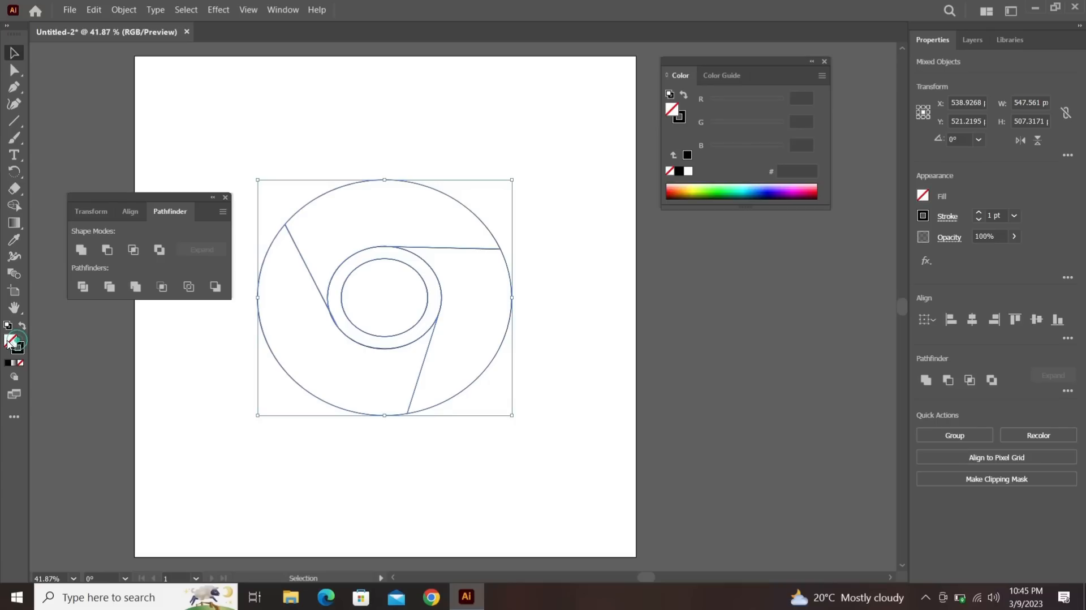
{"action": "double_click", "coordinate": [10, 339]}
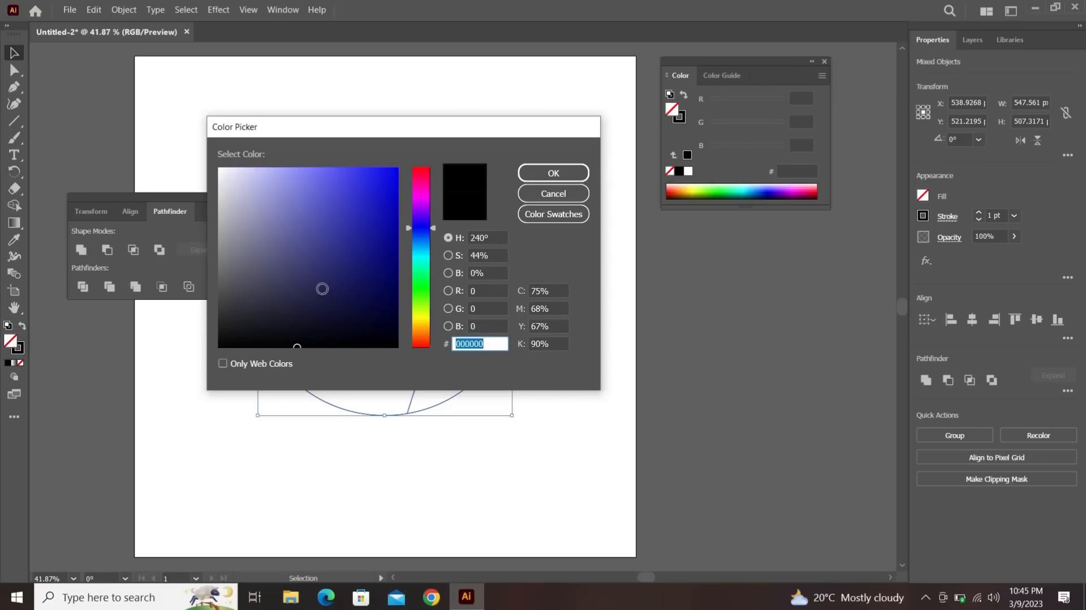
{"action": "left_click_drag", "start_coordinate": [323, 286], "coordinate": [347, 225]}
{"action": "left_click", "coordinate": [331, 198]}
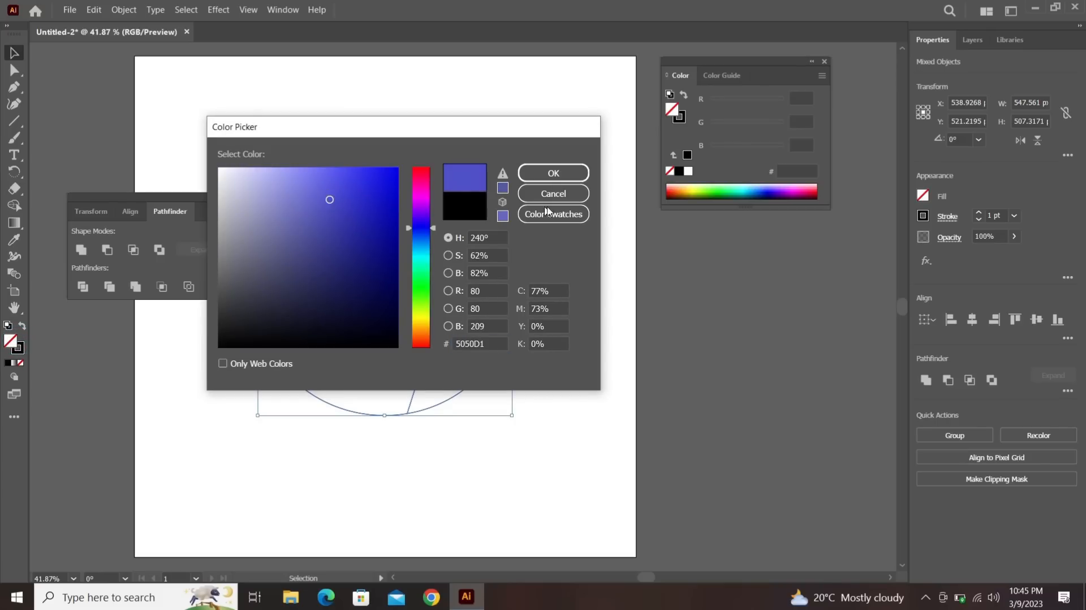
{"action": "left_click", "coordinate": [553, 173]}
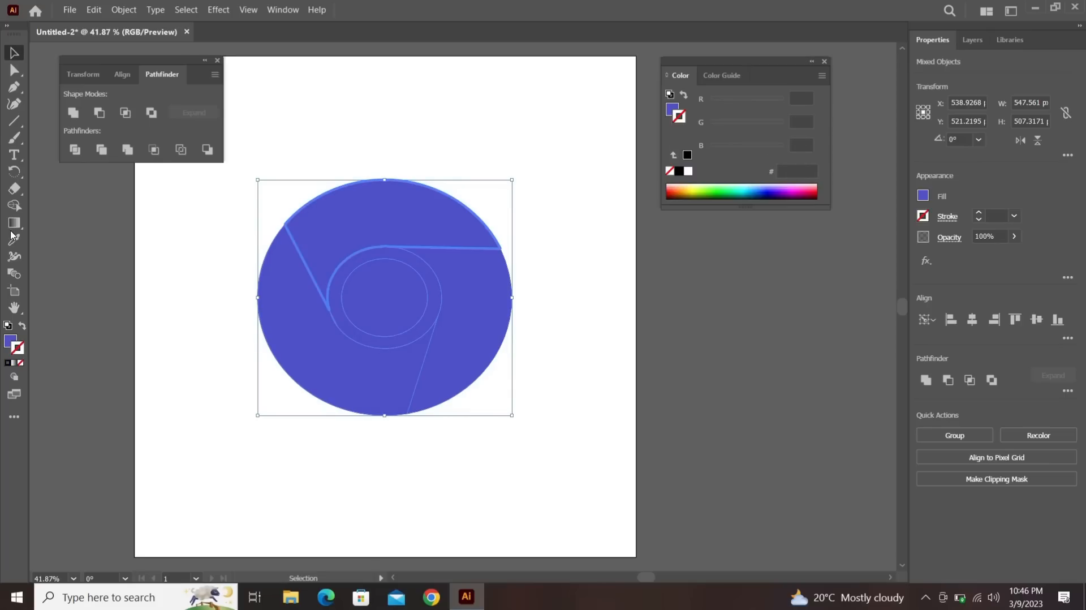
- Fill the upper curved section between the two upper lines with red EA1F1F
{"action": "left_click", "coordinate": [14, 239]}
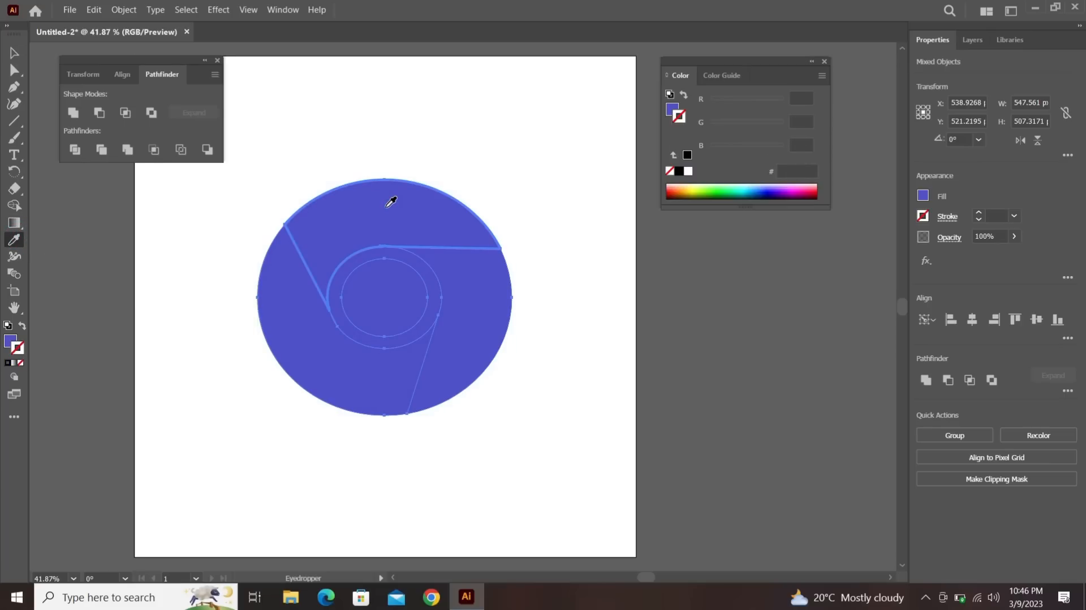
{"action": "left_click", "coordinate": [424, 225]}
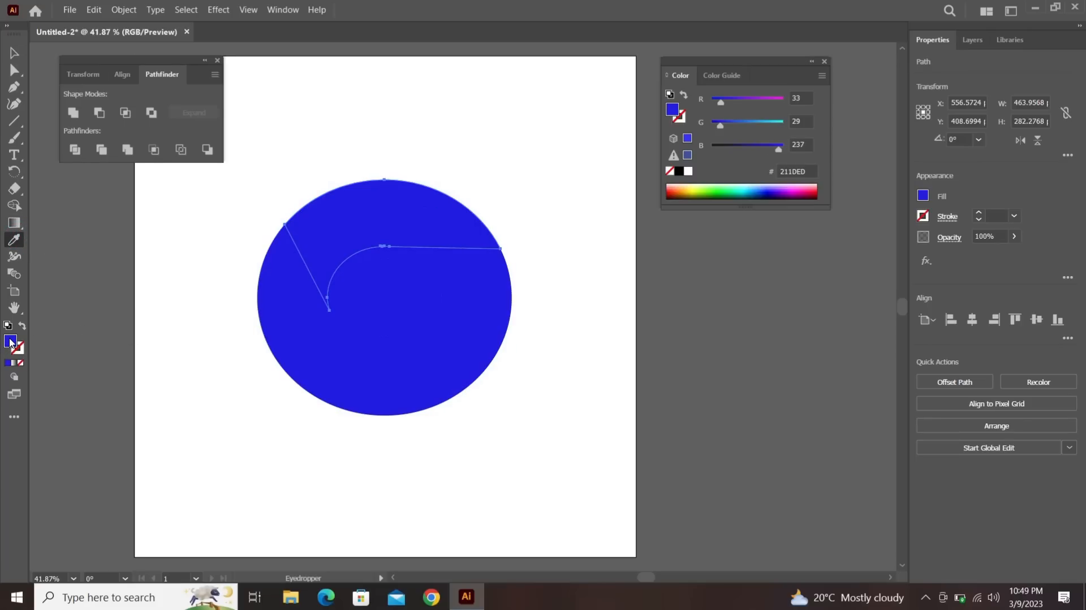
{"action": "left_click", "coordinate": [10, 341]}
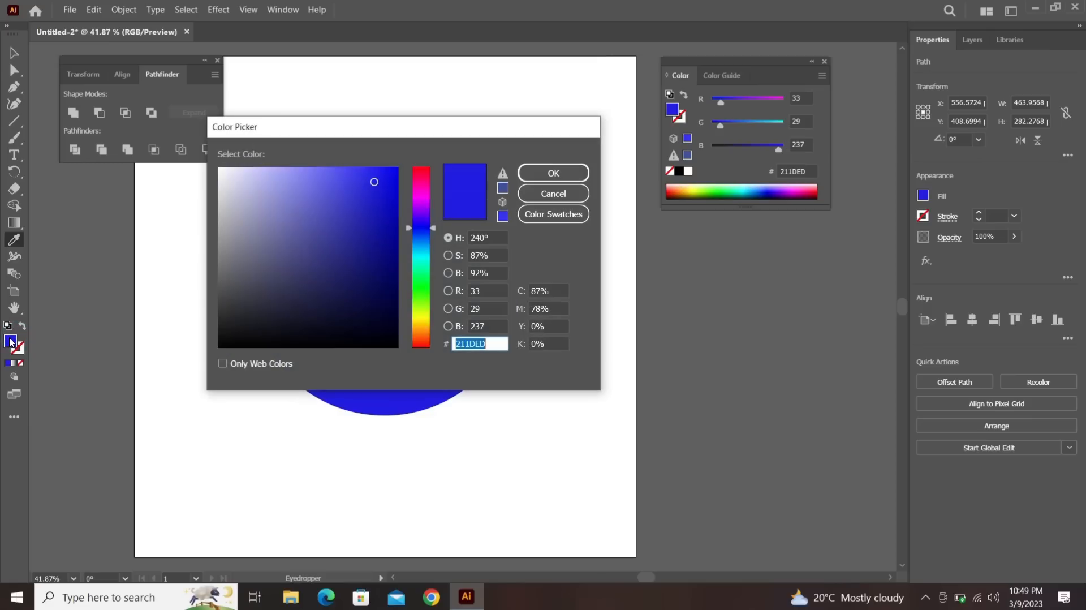
{"action": "left_click_drag", "start_coordinate": [427, 213], "coordinate": [417, 170]}
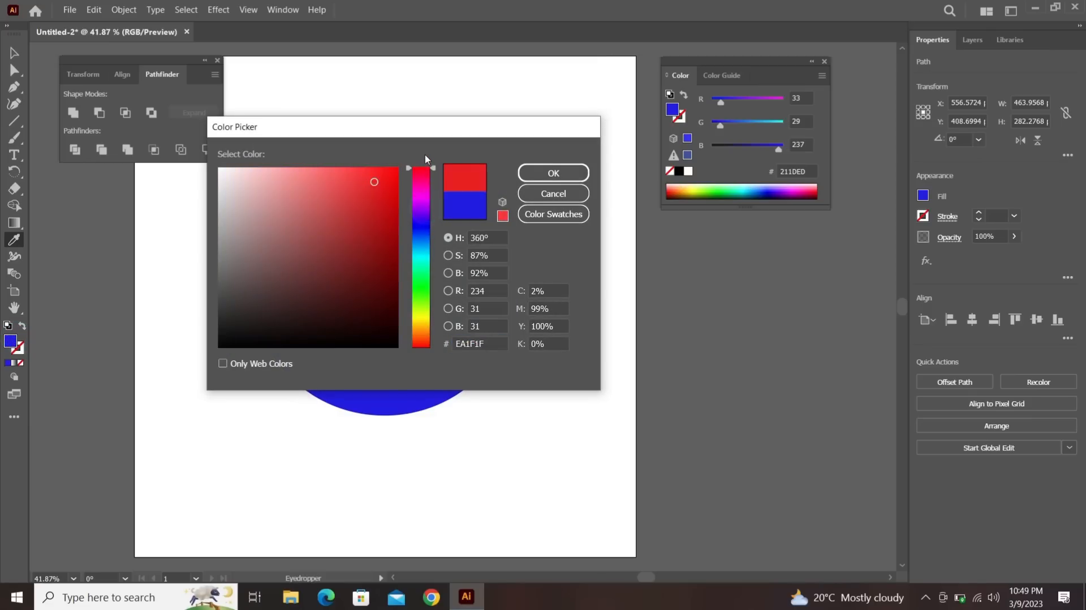
{"action": "left_click", "coordinate": [551, 173]}
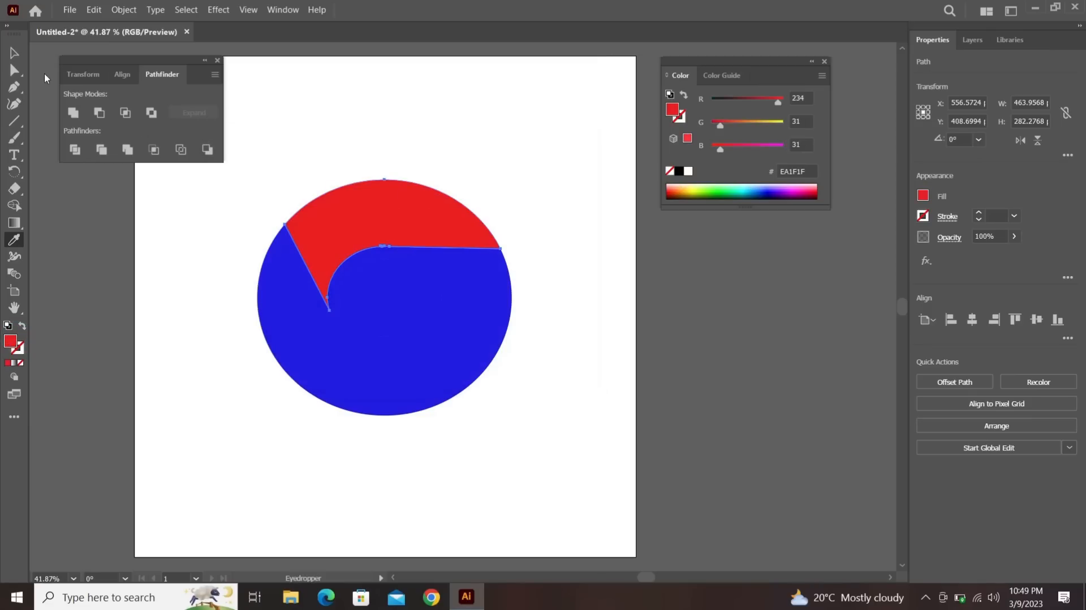
- Deselect the red section and select the remaining outer section below it
{"action": "left_click", "coordinate": [14, 53]}
{"action": "left_click", "coordinate": [562, 223]}
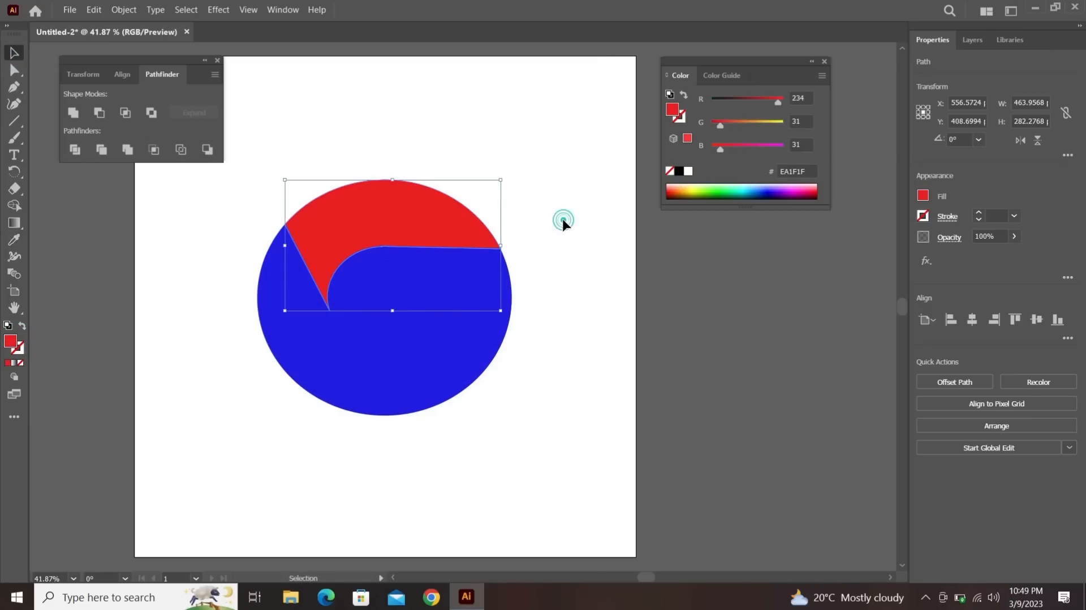
{"action": "left_click", "coordinate": [491, 297]}
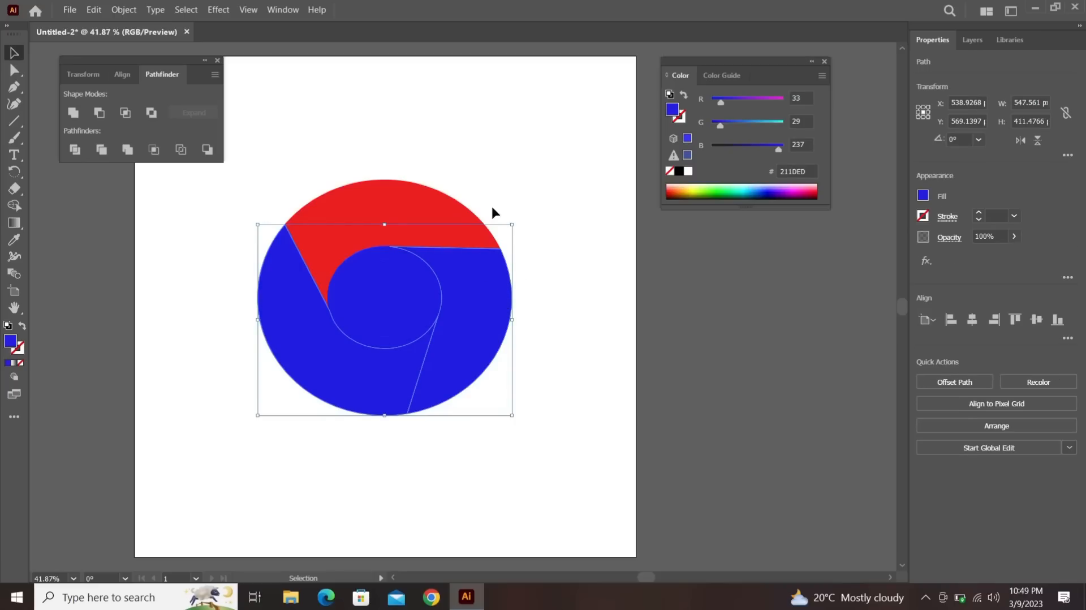
- Fill the ring around the inner ellipse with light grey E2E2ED and deselect it
{"action": "left_click", "coordinate": [420, 302]}
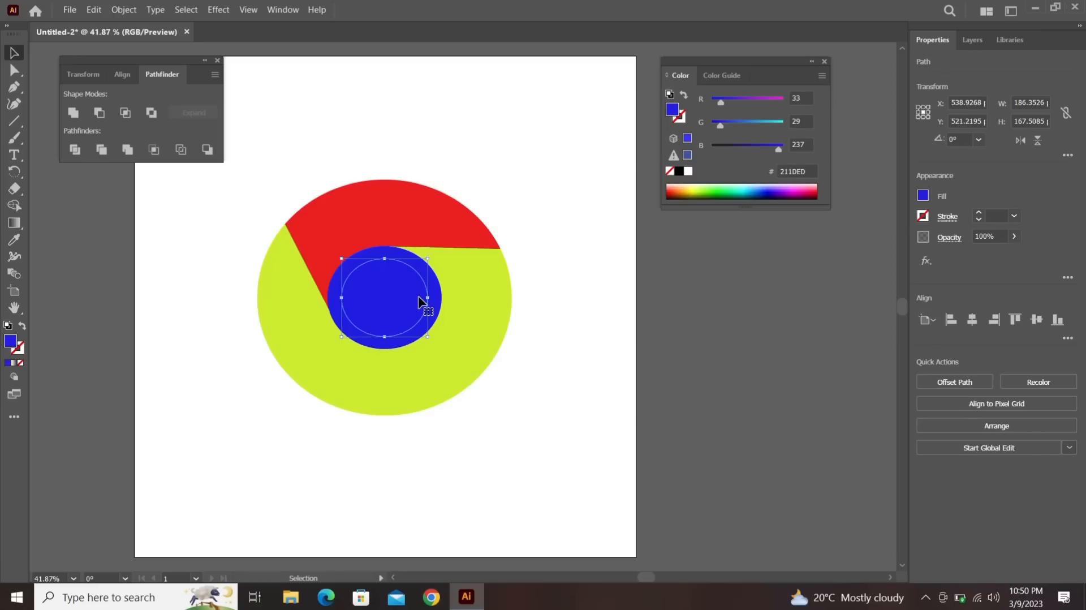
{"action": "left_click", "coordinate": [422, 300]}
{"action": "left_click", "coordinate": [11, 342]}
{"action": "double_click", "coordinate": [10, 342]}
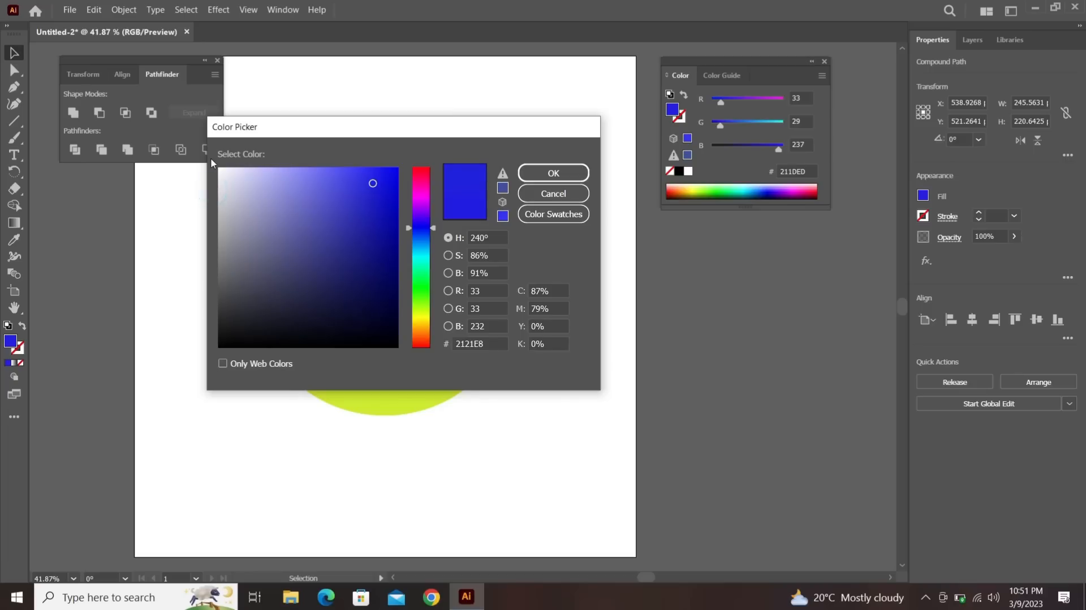
{"action": "left_click", "coordinate": [226, 179]}
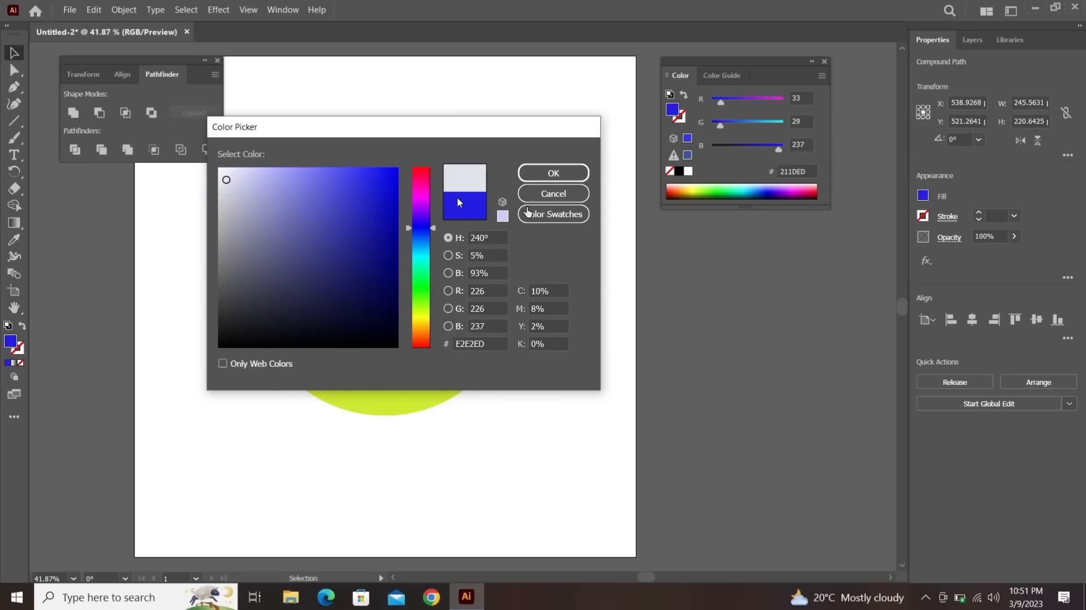
{"action": "left_click", "coordinate": [553, 173]}
{"action": "left_click", "coordinate": [505, 149]}
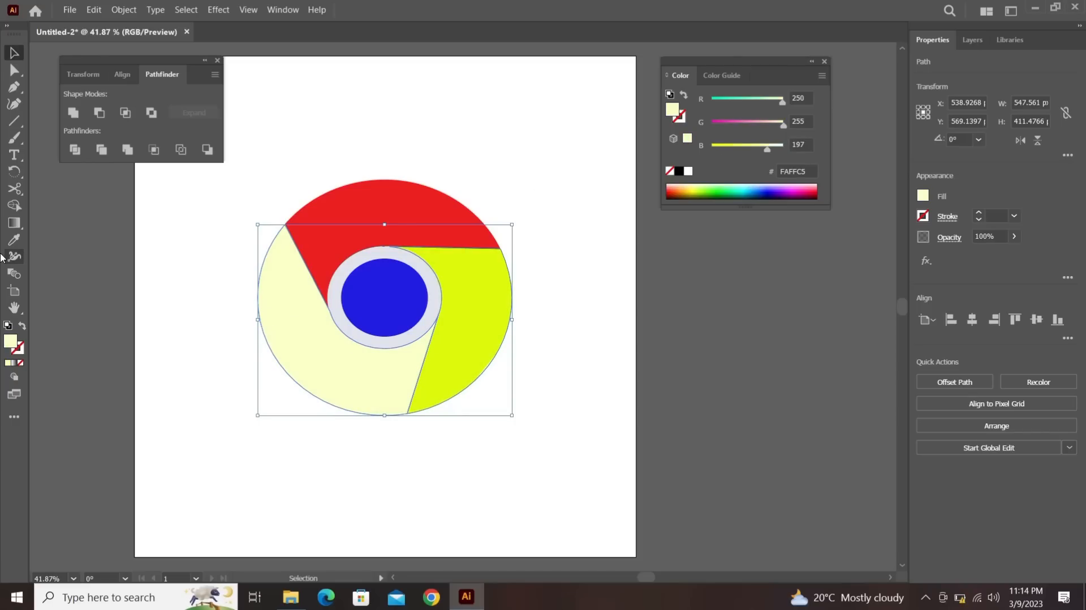
- Fill the pale lower-left outer section with green 69EF00
{"action": "left_click", "coordinate": [14, 239]}
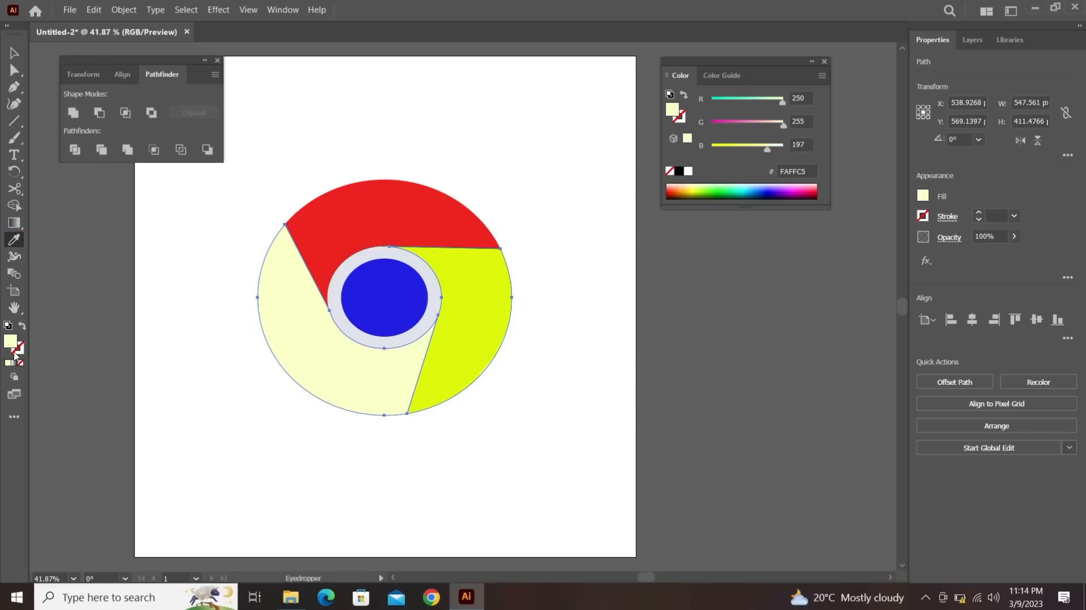
{"action": "double_click", "coordinate": [11, 341]}
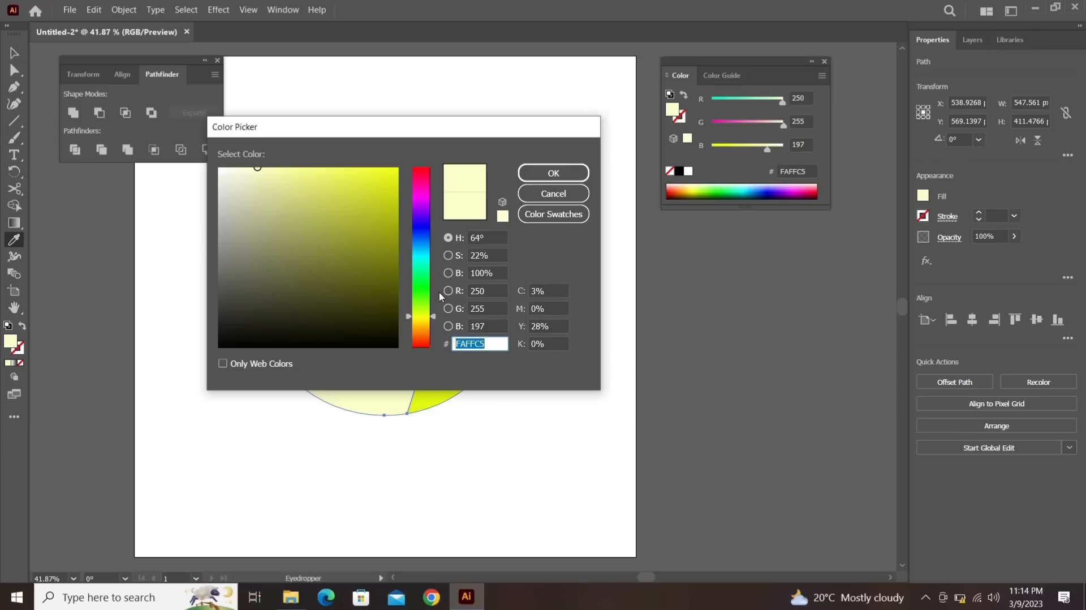
{"action": "left_click", "coordinate": [422, 294]}
{"action": "left_click_drag", "start_coordinate": [355, 225], "coordinate": [378, 187]}
{"action": "left_click", "coordinate": [502, 173]}
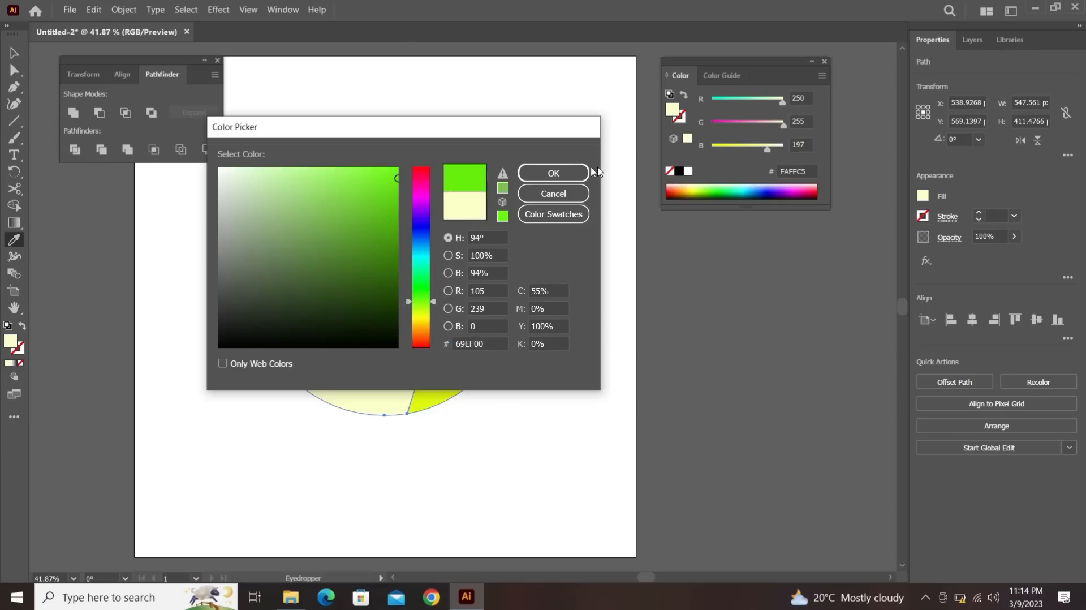
{"action": "left_click", "coordinate": [553, 172]}
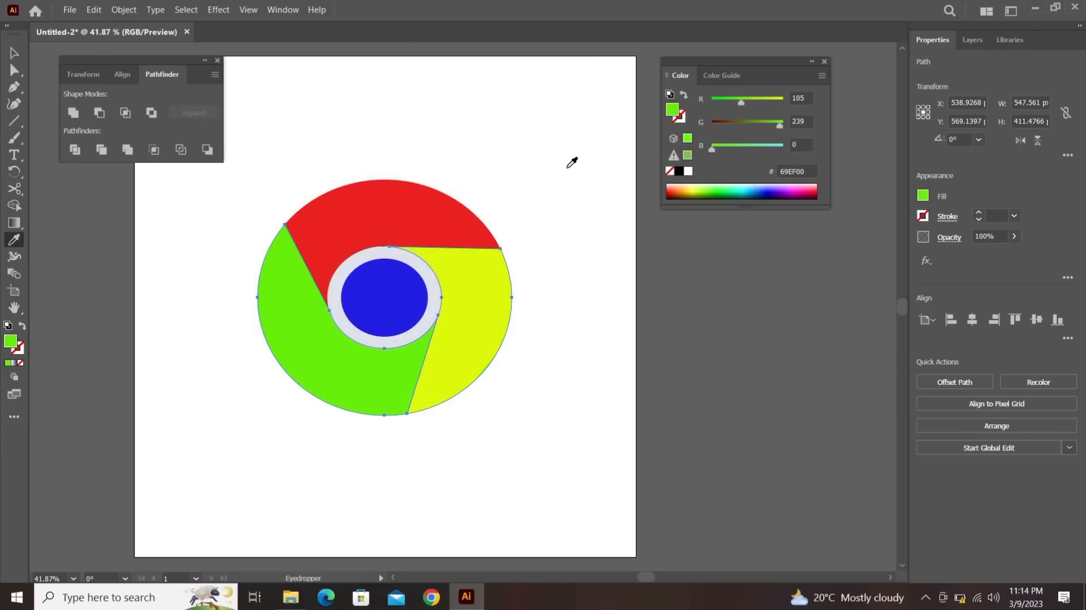